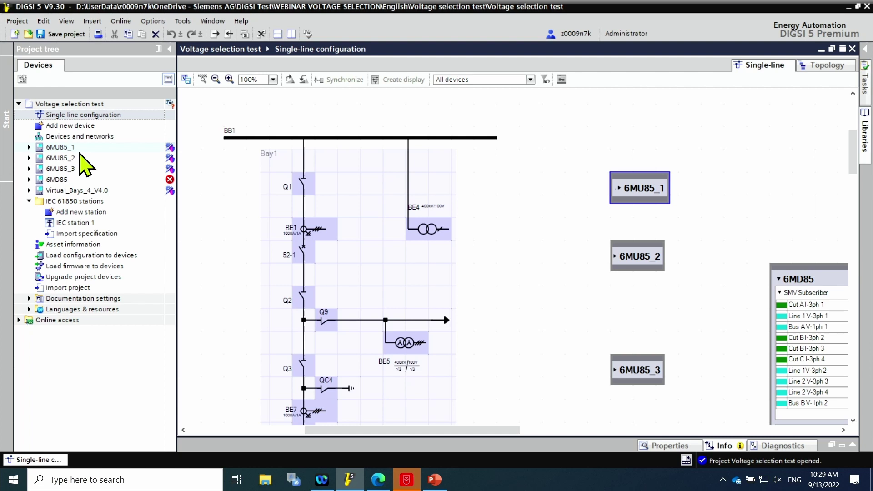
Step: Show 6MU85_1's ETH-BD-2FO communication protocols, with IEC 61850-8-1 and 9-2 Merg.unit enabled
left_click(29, 147)
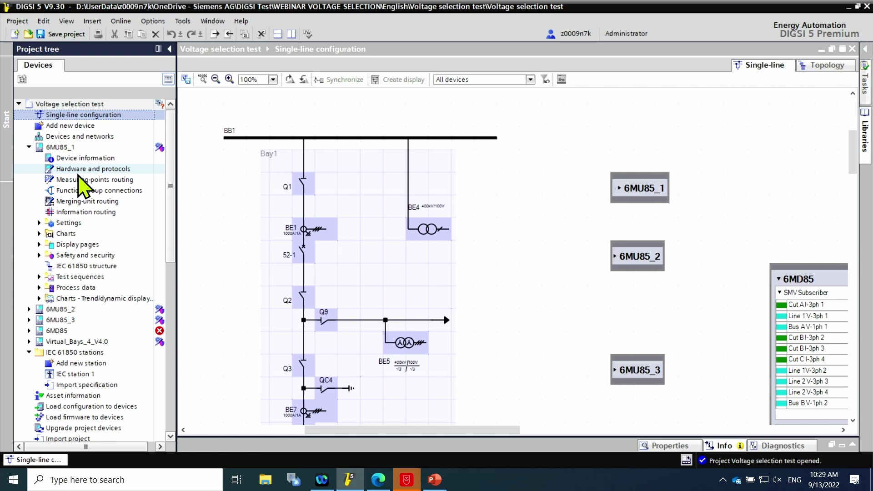
double_click(81, 168)
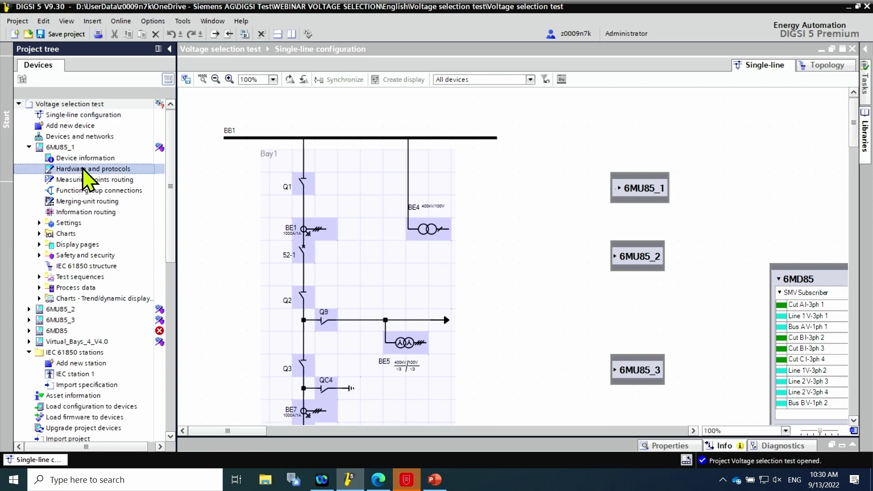
left_click(386, 236)
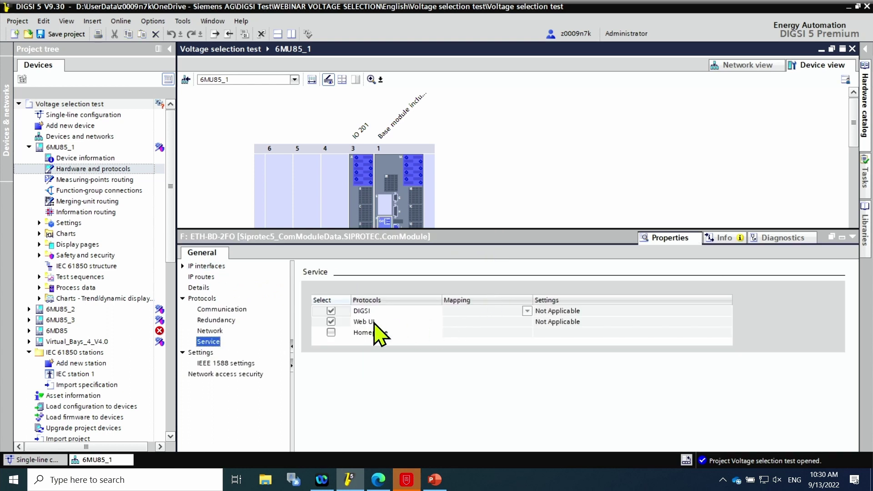
left_click(227, 309)
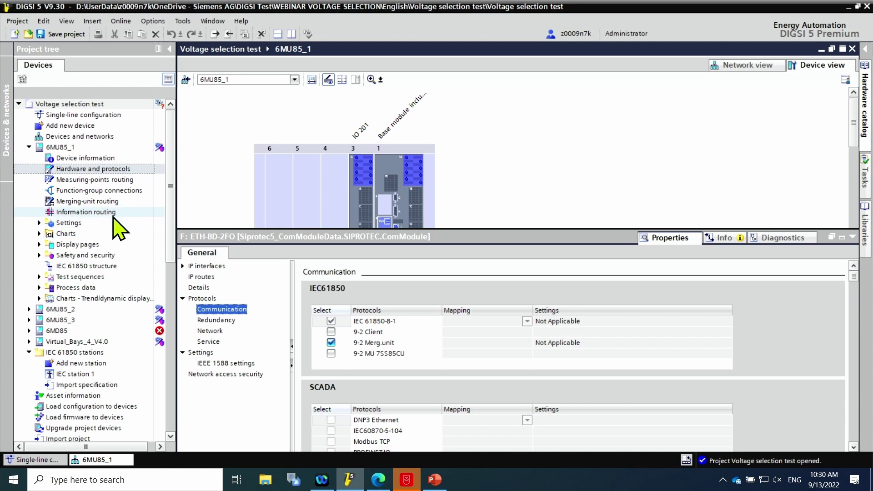
Step: Open 6MU85_1's merging-unit routing to view both IEC 61869-9 streams and their measuring points
double_click(100, 202)
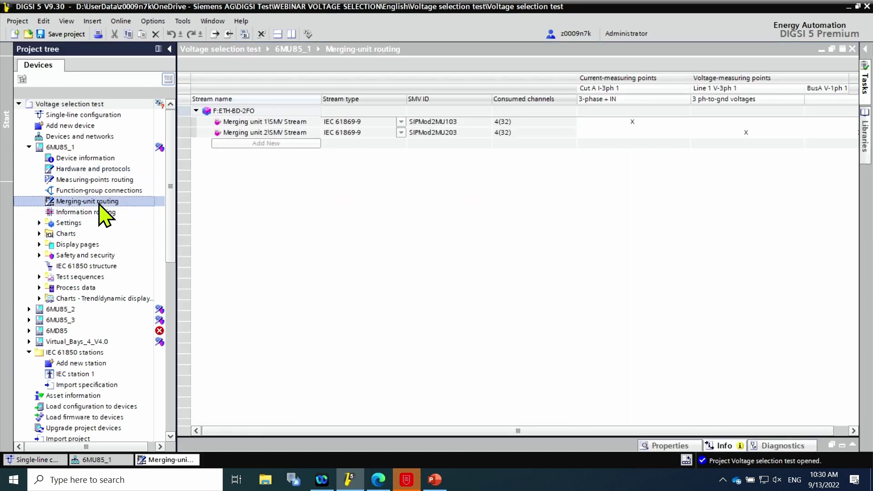
left_click(347, 156)
left_click_drag(574, 431, 629, 433)
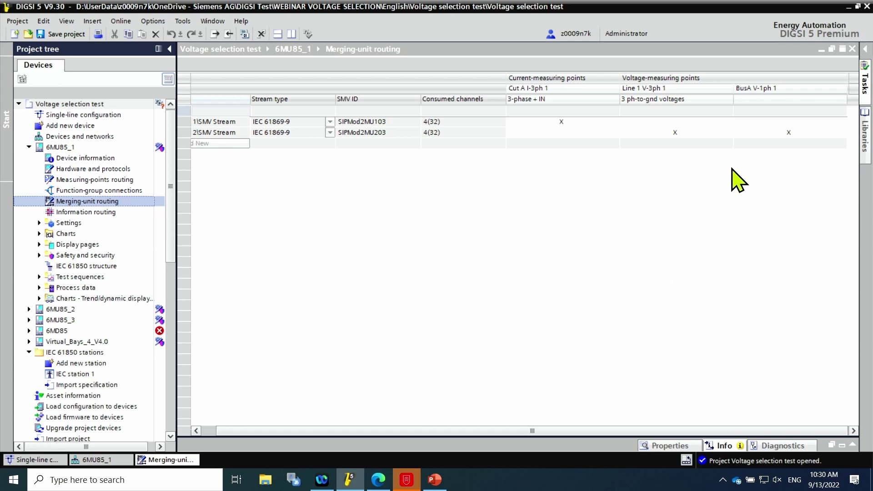
left_click(327, 187)
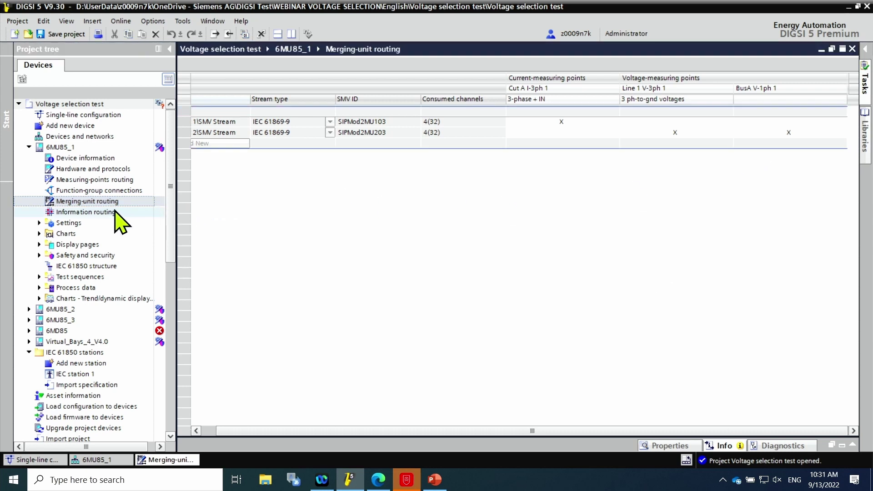
Step: Show 6MD85's ETH-BD-2FO communication protocols, with IEC 61850-8-1 and 9-2 Client enabled
left_click(29, 147)
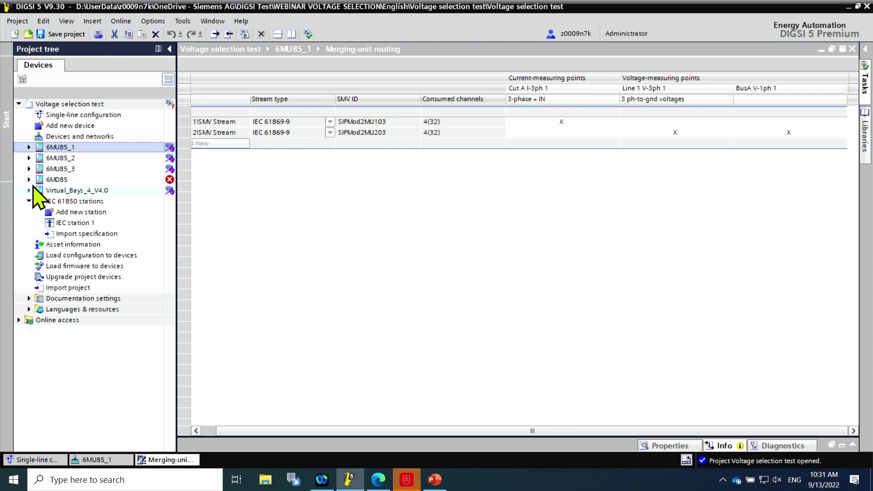
left_click(29, 179)
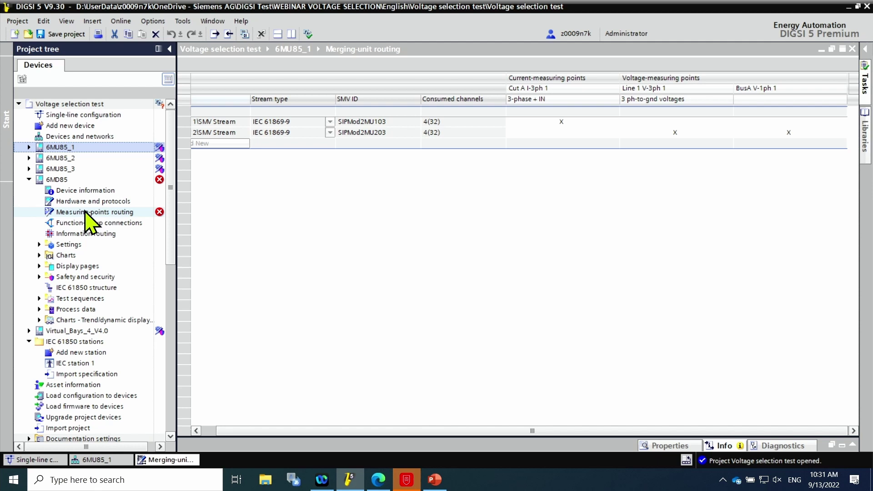
double_click(89, 202)
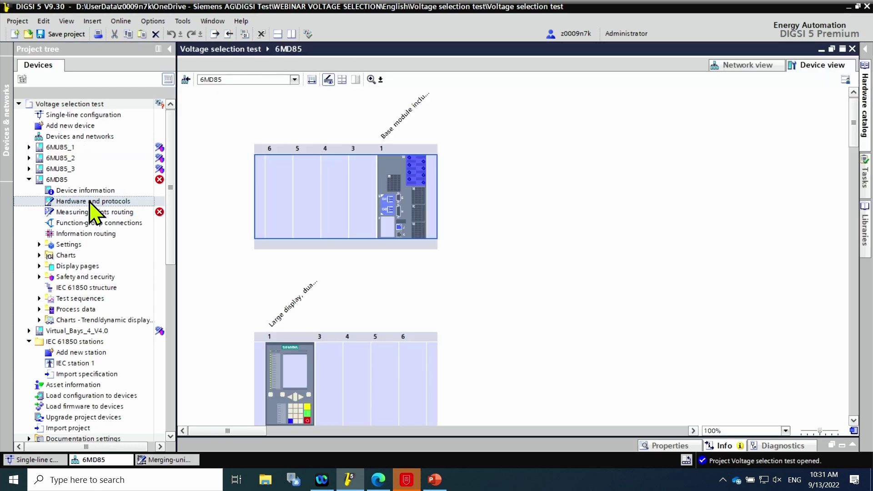
double_click(391, 200)
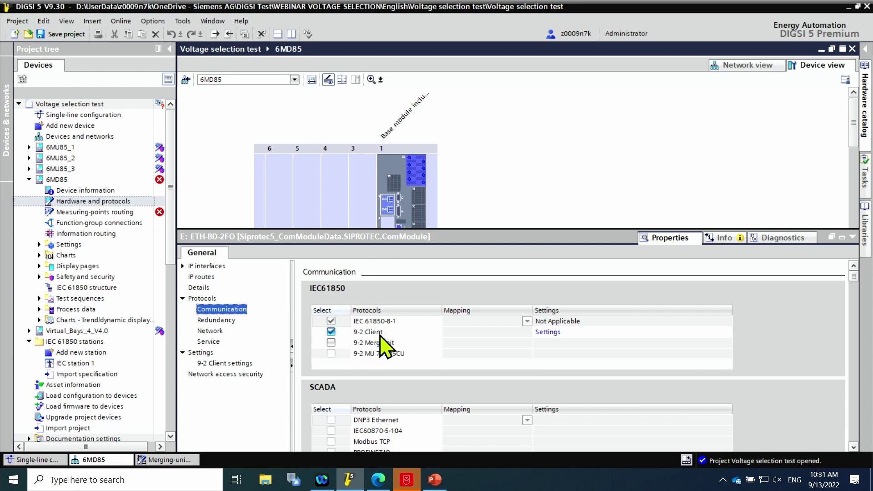
Step: Review 6MD85's function-group connections and voltage measuring-points routing, then collapse 6MD85
double_click(112, 224)
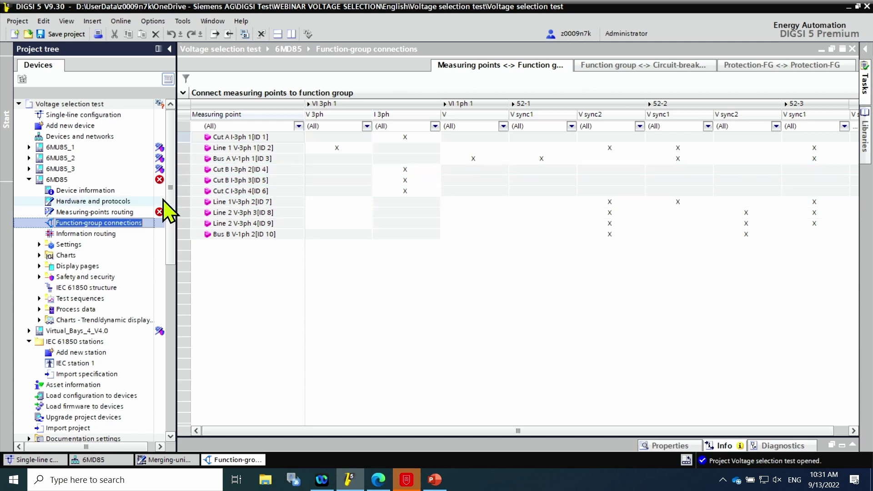
double_click(111, 211)
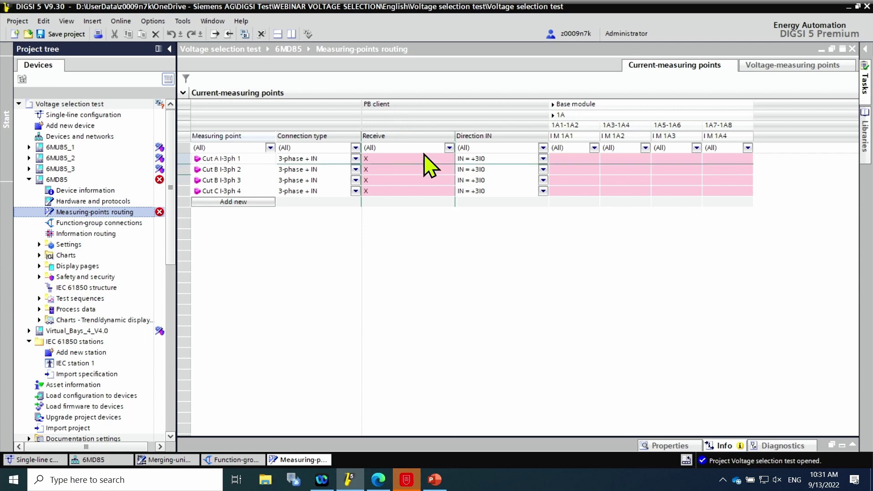
left_click(767, 82)
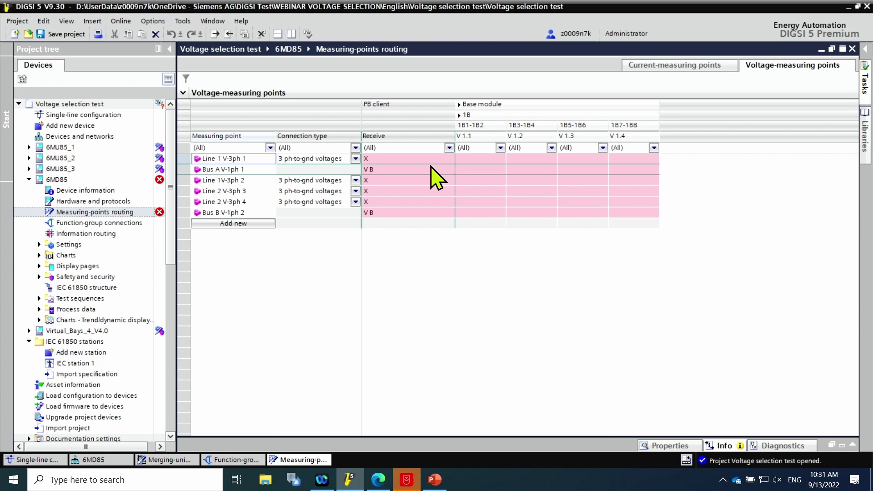
left_click(225, 222)
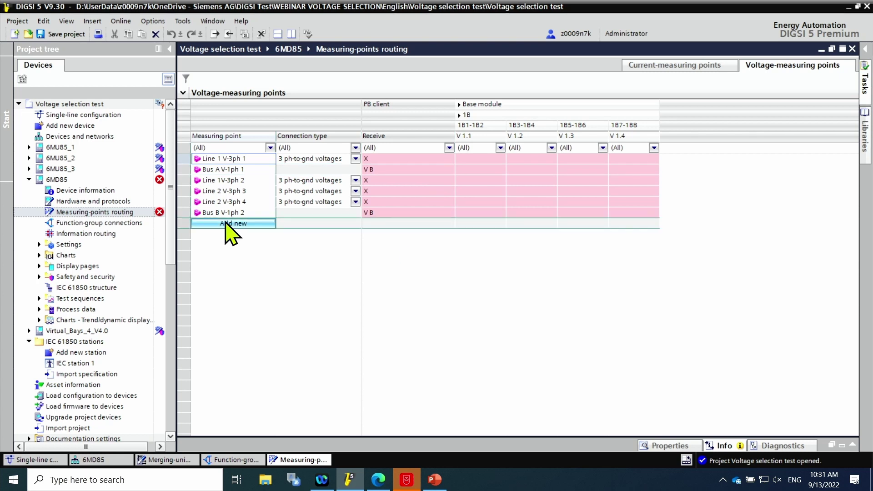
left_click(34, 180)
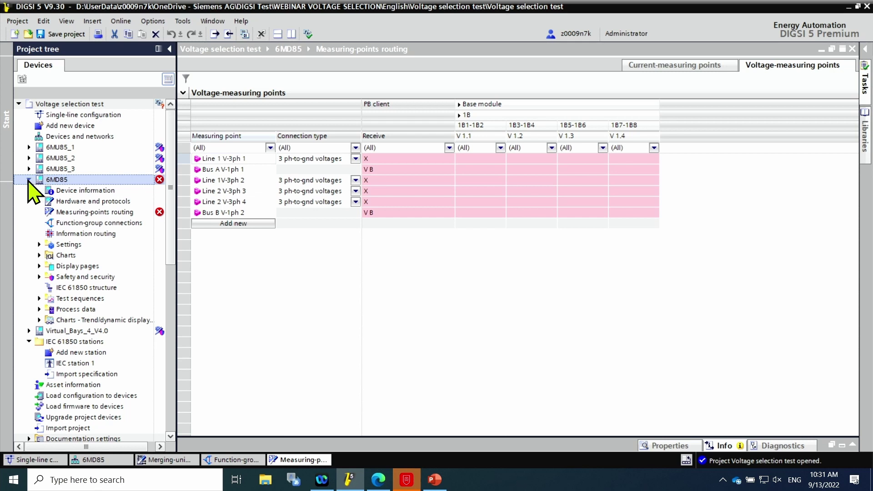
left_click(29, 180)
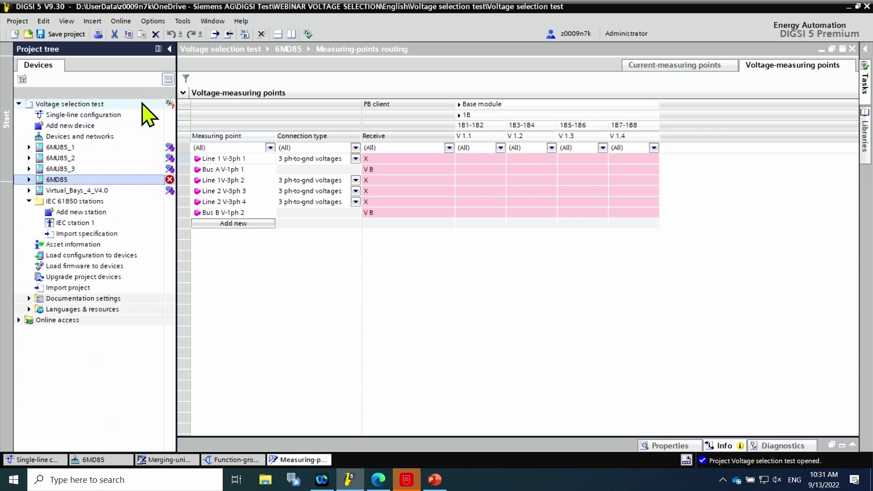
Step: Open the single-line configuration with the project tree hidden for a wider diagram
double_click(119, 114)
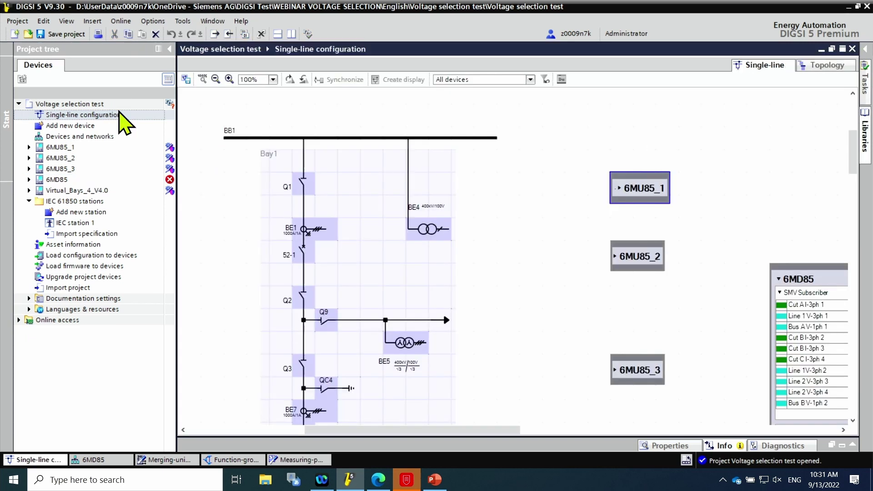
left_click(178, 49)
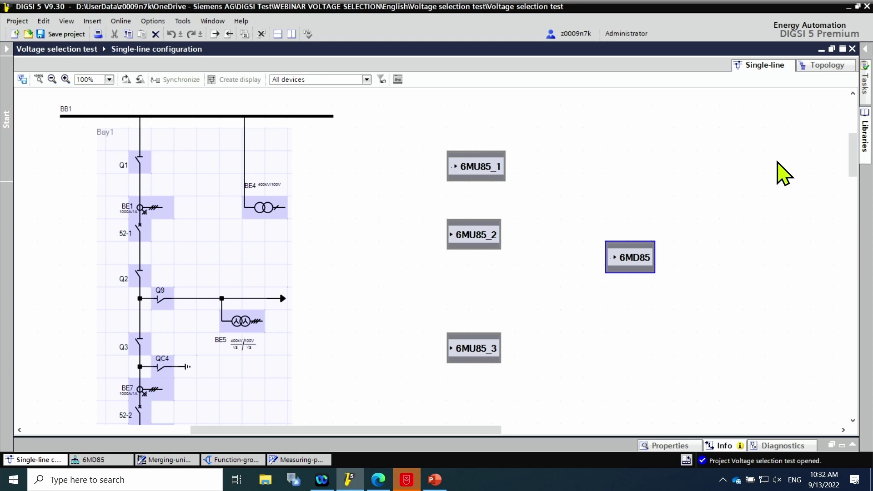
mouse_move(851, 157)
left_mouse_down()
mouse_move(849, 211)
mouse_move(852, 160)
left_mouse_up()
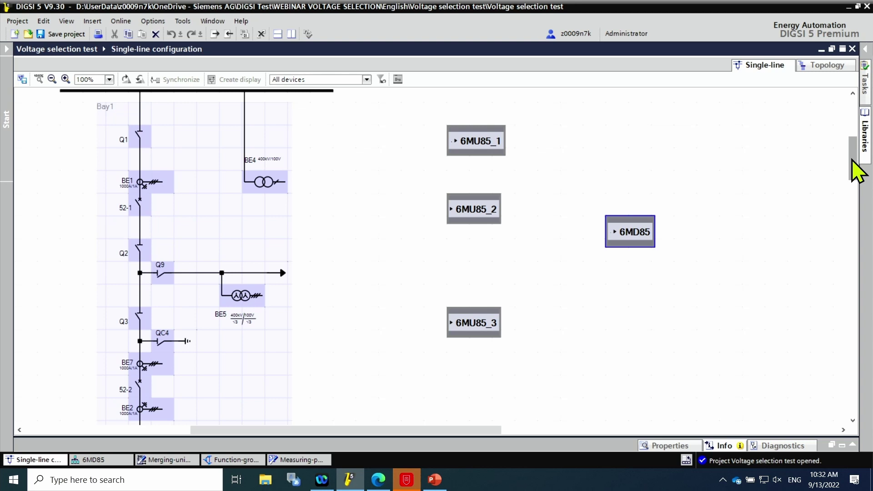
left_click_drag(852, 162, 851, 188)
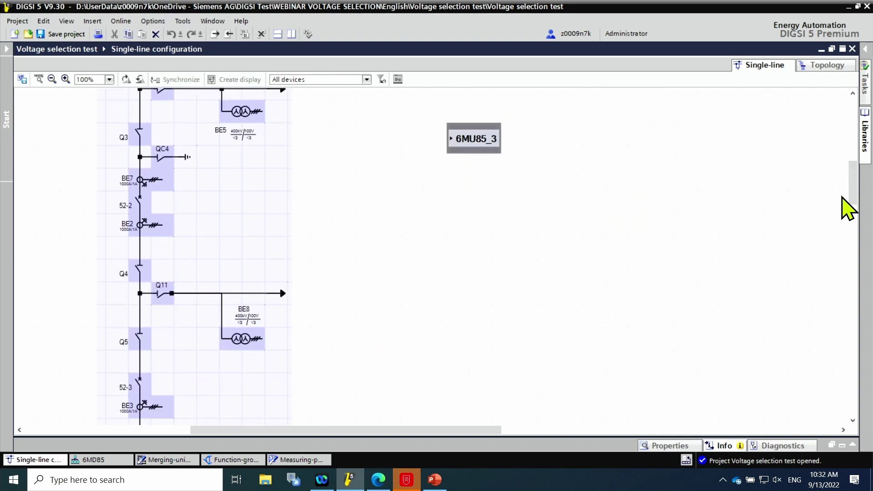
left_click_drag(855, 195, 857, 168)
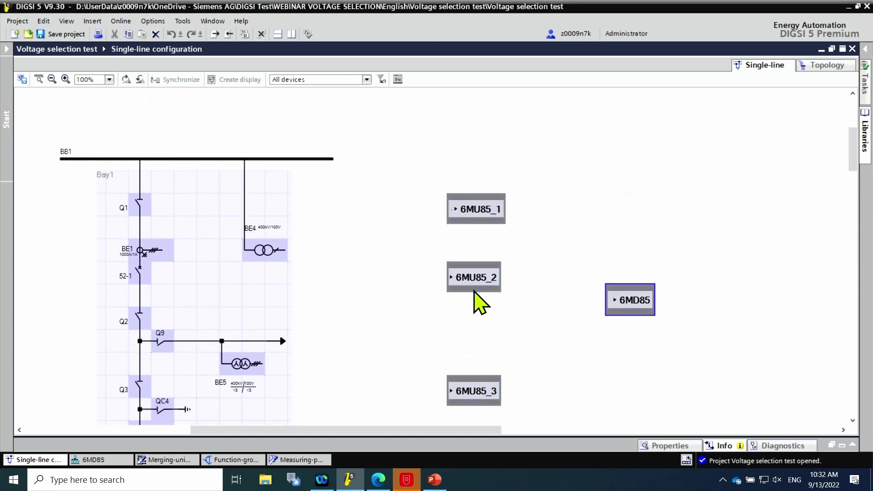
Step: Place 6MU85_1, 6MU85_2 and 6MU85_3 beside the Bay1 diagram, spaced down the feeder
left_click_drag(460, 217, 353, 261)
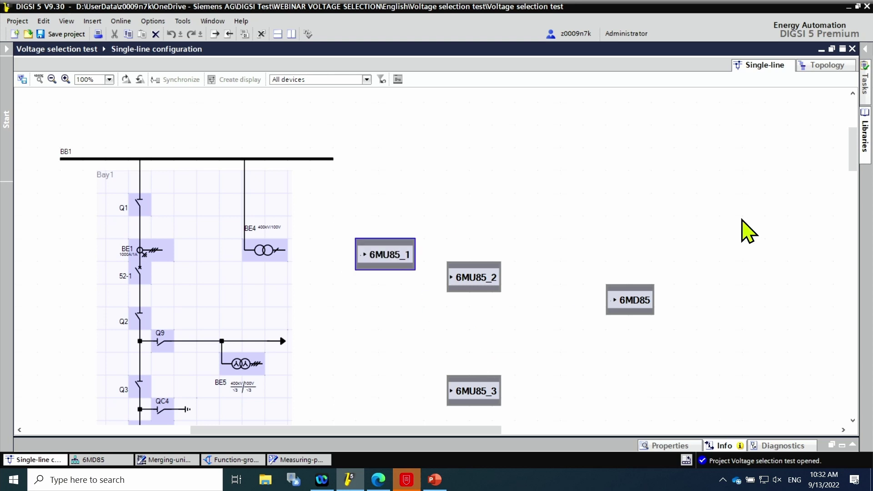
left_click_drag(857, 162, 858, 189)
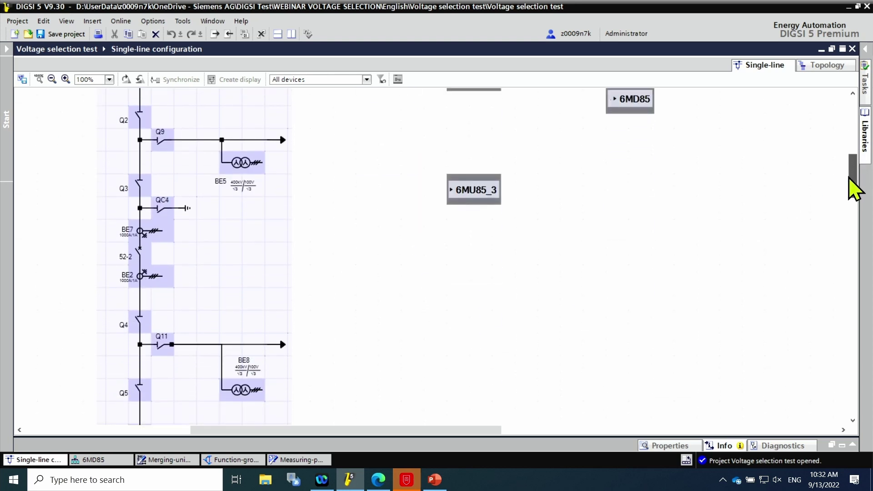
left_click_drag(492, 89, 379, 234)
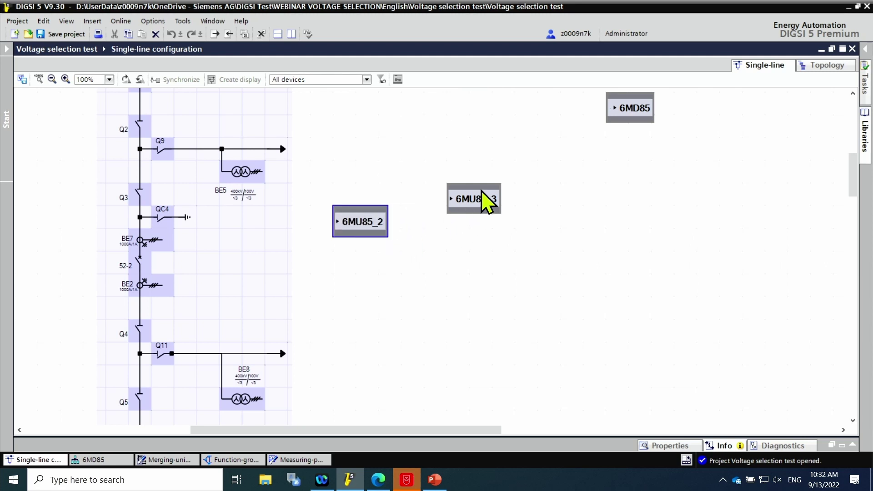
left_click_drag(487, 203, 344, 399)
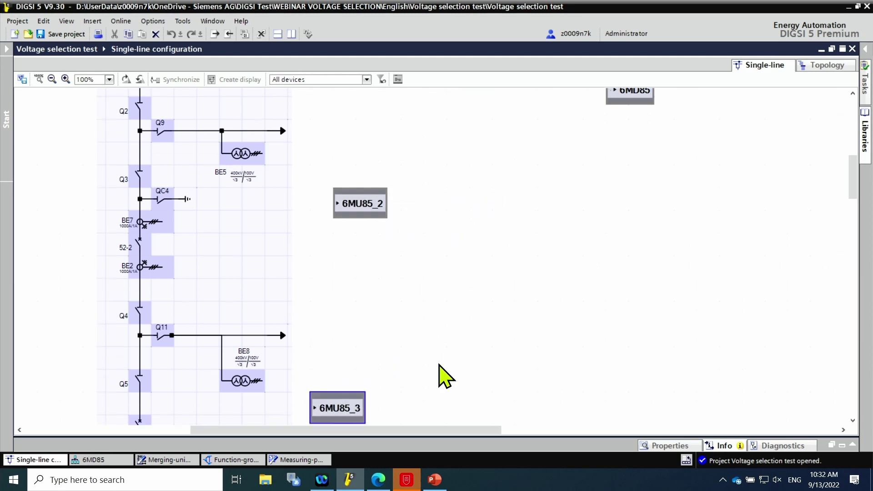
left_click_drag(845, 197, 852, 155)
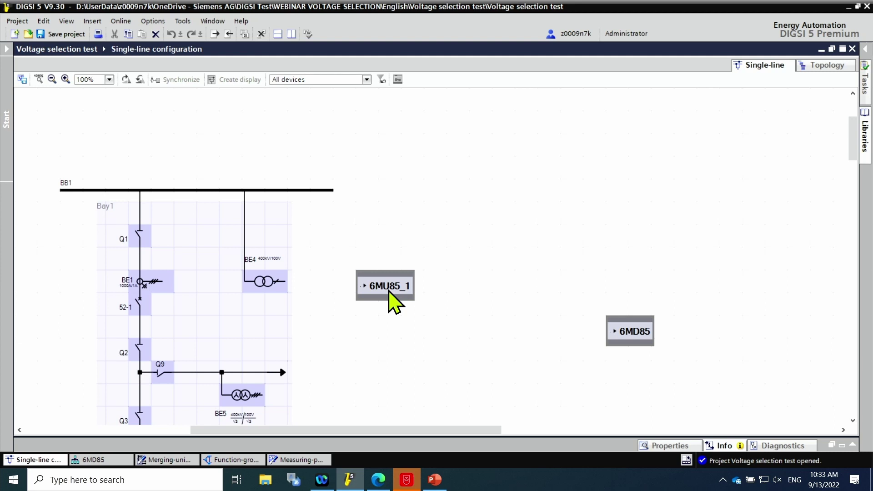
Step: Connect 6MU85_1's Cut A I-3ph 1 to BE1, Line 1 V-3ph 1 to BE5, BusA V-1ph 1 to BE4
left_click(364, 287)
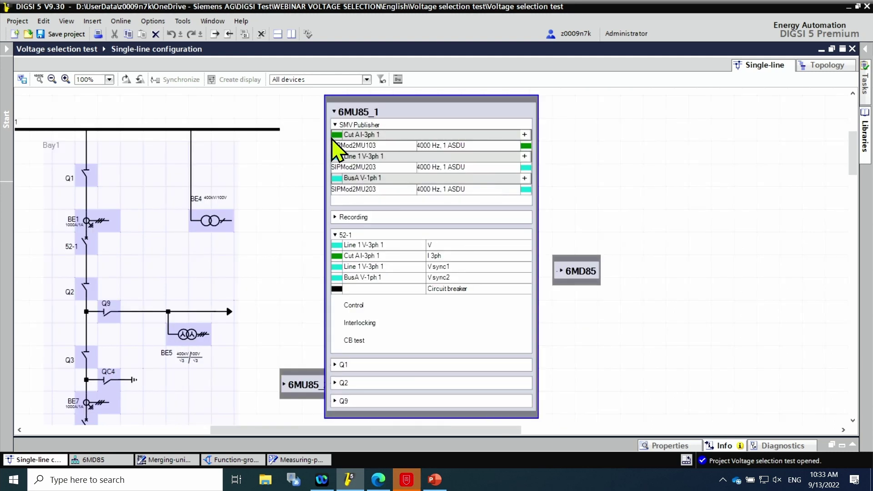
left_click_drag(337, 135, 104, 221)
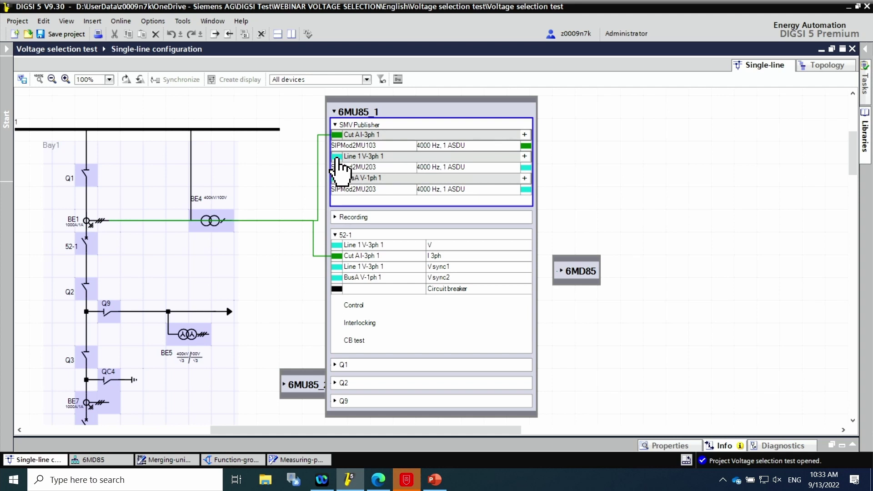
left_click_drag(306, 188, 207, 337)
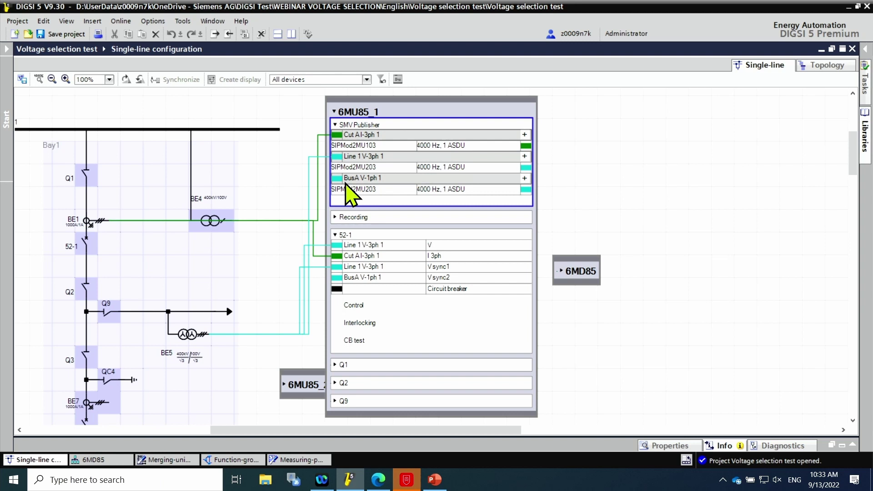
mouse_move(331, 180)
left_mouse_down()
mouse_move(308, 208)
mouse_move(220, 249)
mouse_move(232, 220)
left_mouse_up()
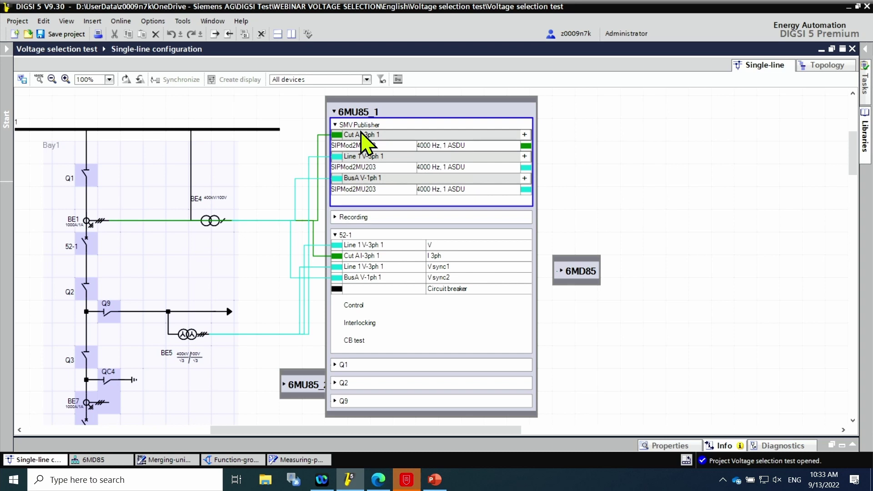
left_click(335, 113)
left_click(335, 112)
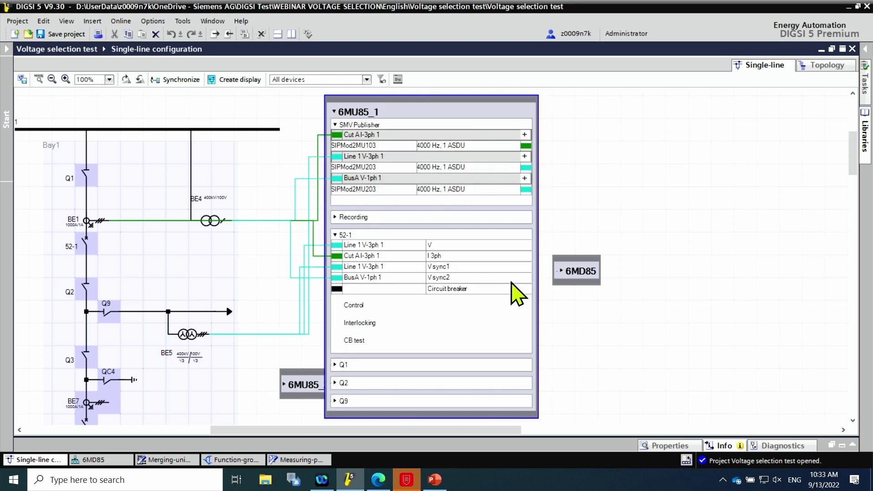
Step: Move 6MD85 beside 6MU85_1 and subscribe it to Cut A I-3ph 1, Line 1 V-3ph 1, BusA V-1ph 1
left_click(561, 271)
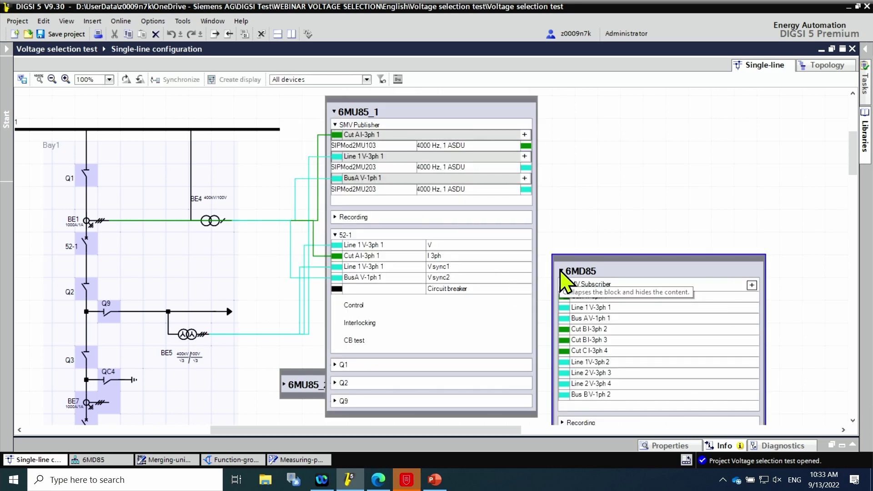
left_click_drag(640, 263, 716, 130)
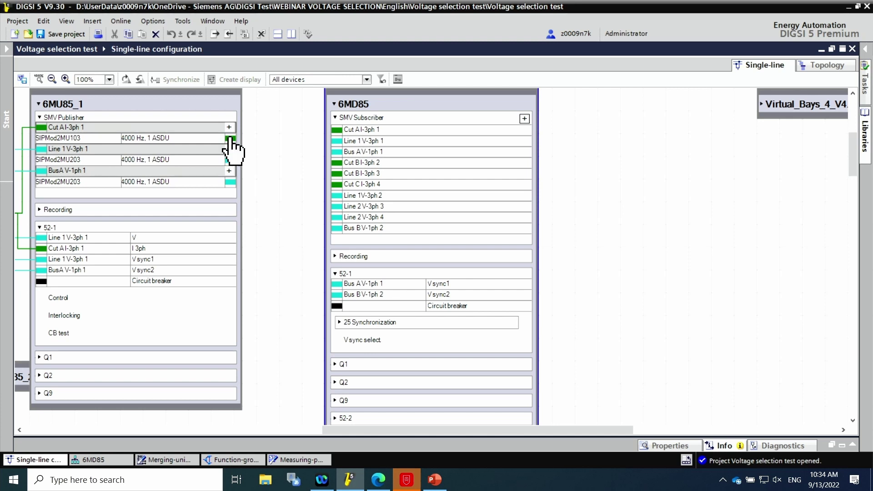
left_click_drag(230, 138, 337, 130)
left_click_drag(230, 161, 337, 144)
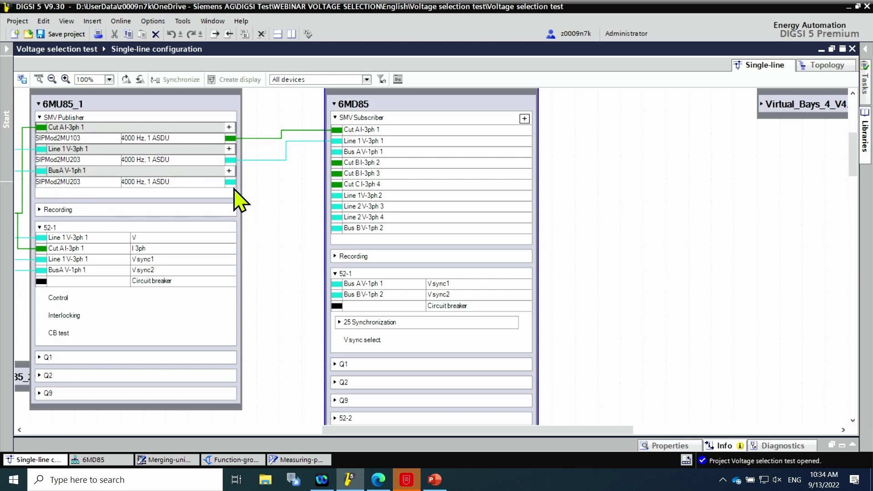
left_click_drag(230, 182, 339, 152)
left_click(38, 104)
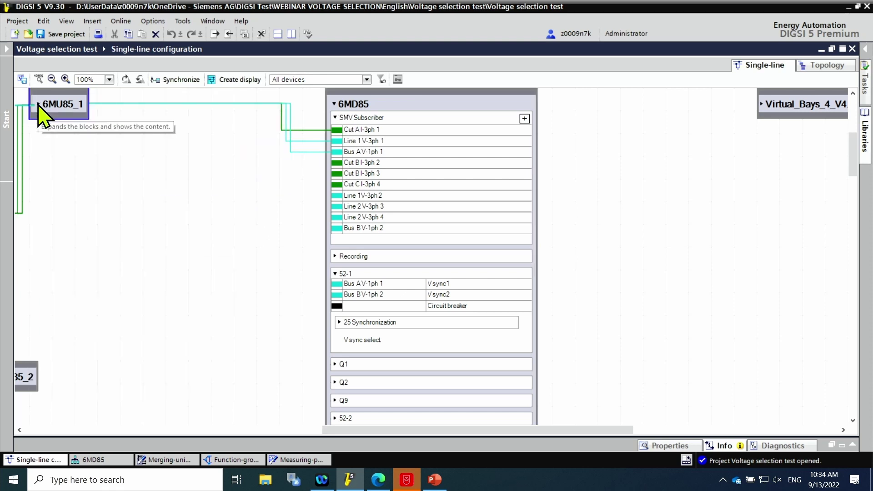
left_click(367, 79)
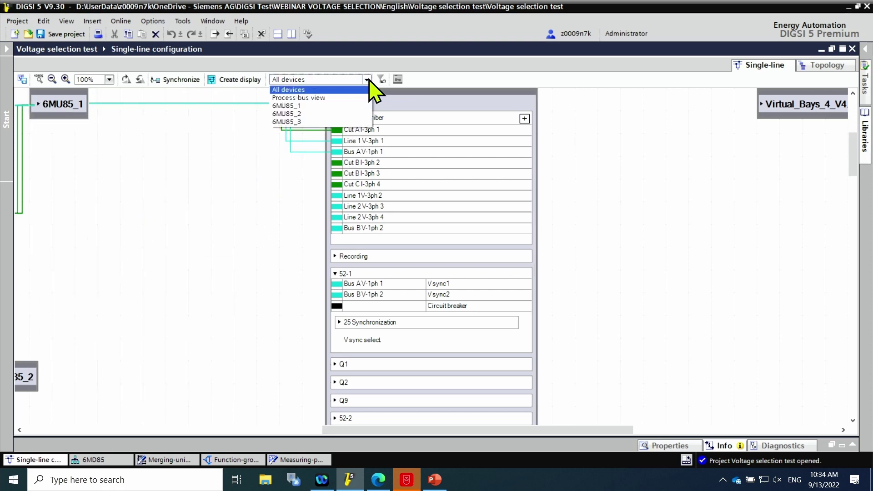
Step: Filter the diagram to 6MU85_2 and connect its two current streams to BE7 and BE2
left_click(303, 114)
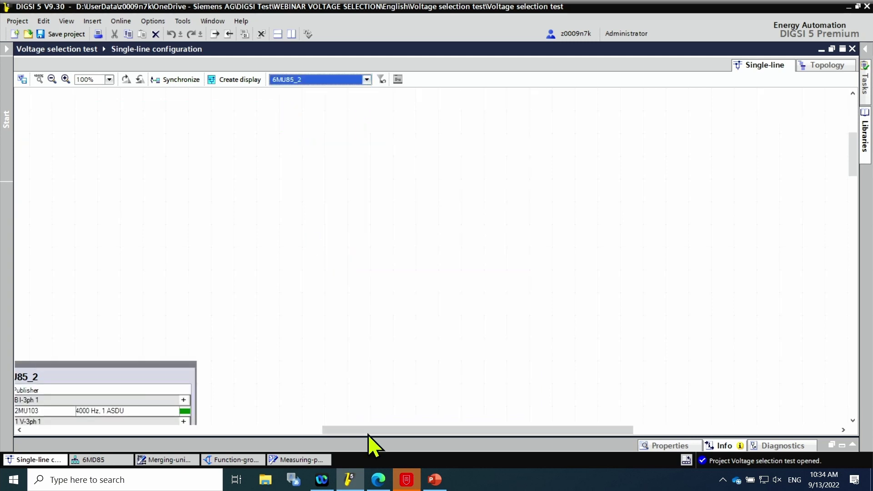
left_click_drag(435, 431, 320, 443)
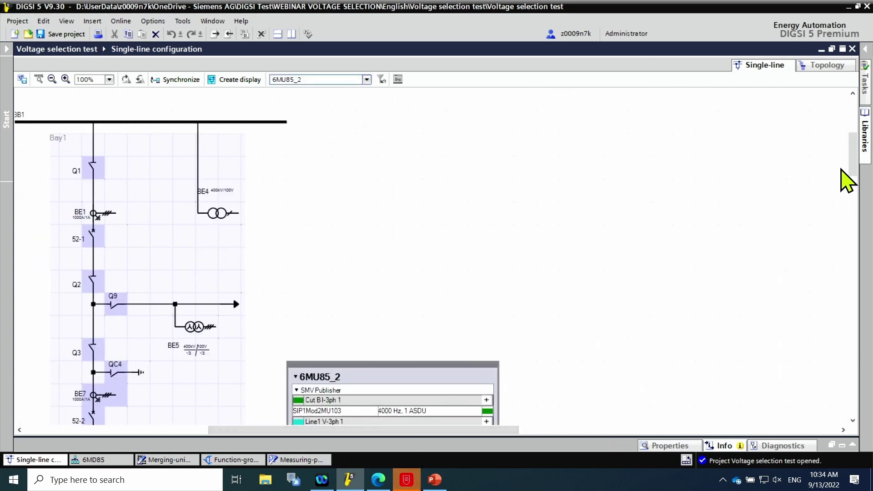
mouse_move(853, 173)
left_mouse_down()
mouse_move(852, 204)
mouse_move(856, 183)
left_mouse_up()
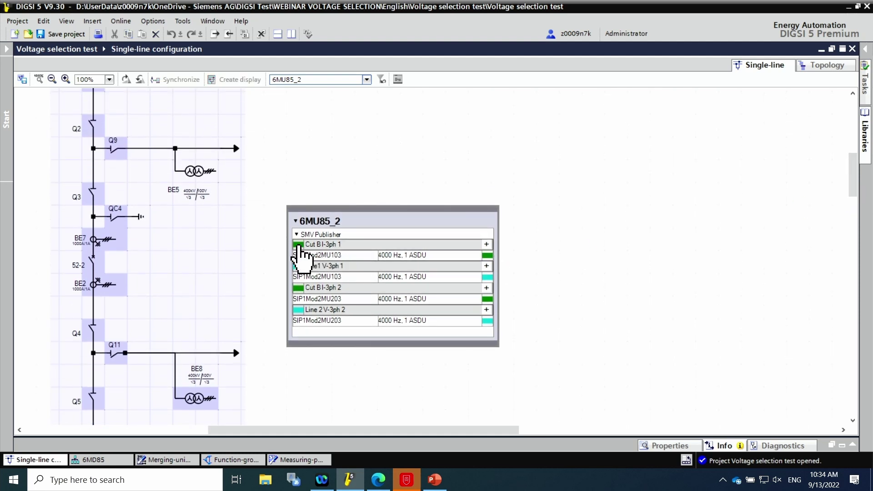
left_click_drag(298, 246, 120, 240)
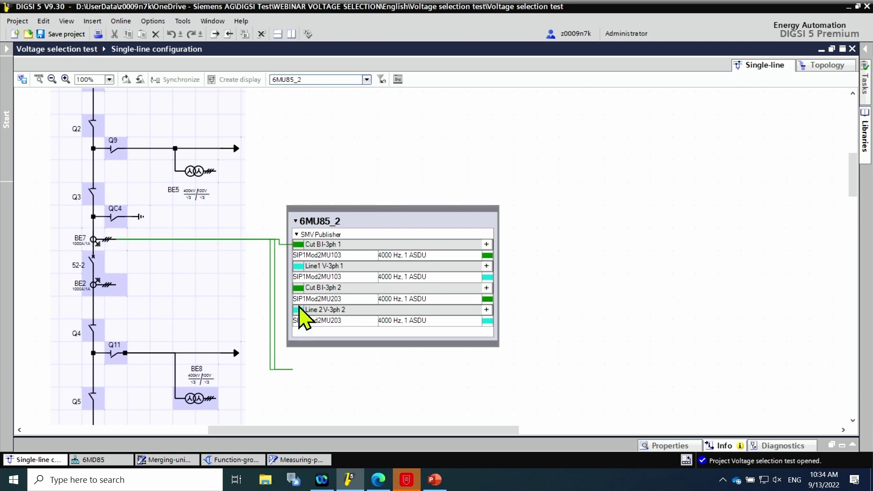
left_click_drag(298, 290, 121, 290)
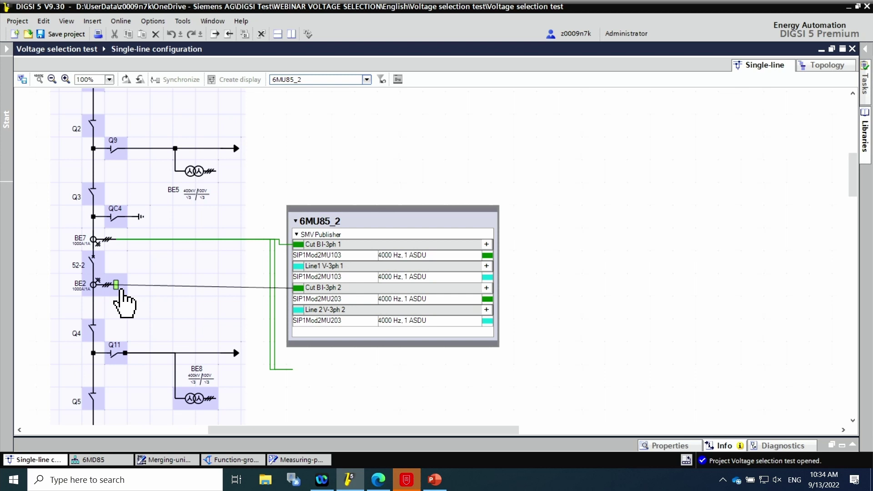
Step: Connect 6MU85_2's Line1 V-3ph 1 to BE5 and Line 2 V-3ph 2 to BE8
left_click(296, 234)
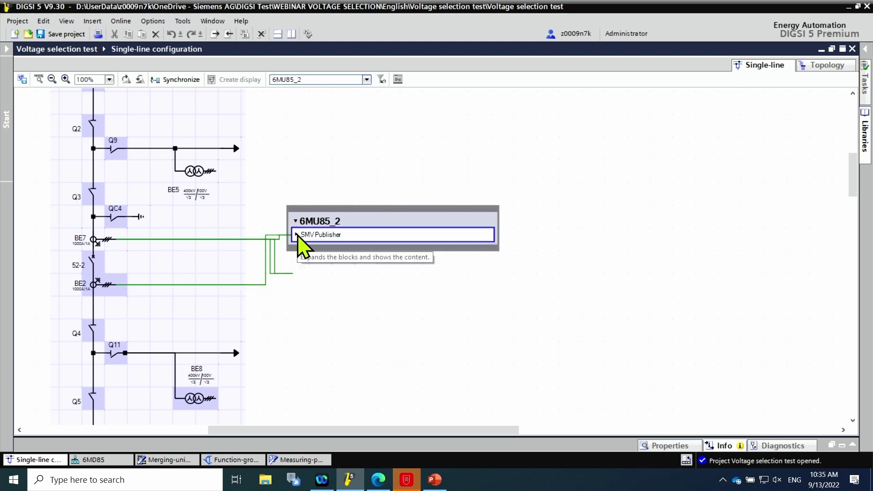
left_click(297, 234)
left_click(295, 221)
left_click(296, 221)
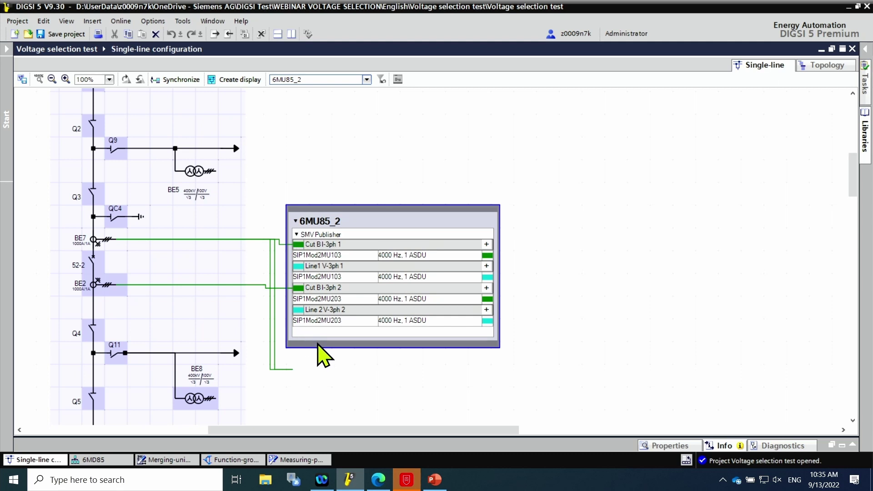
left_click(319, 350)
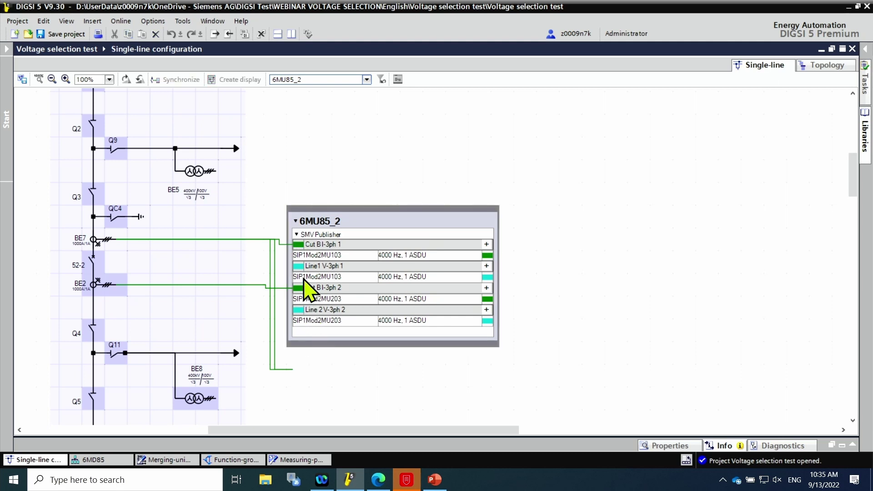
left_click_drag(294, 268, 215, 172)
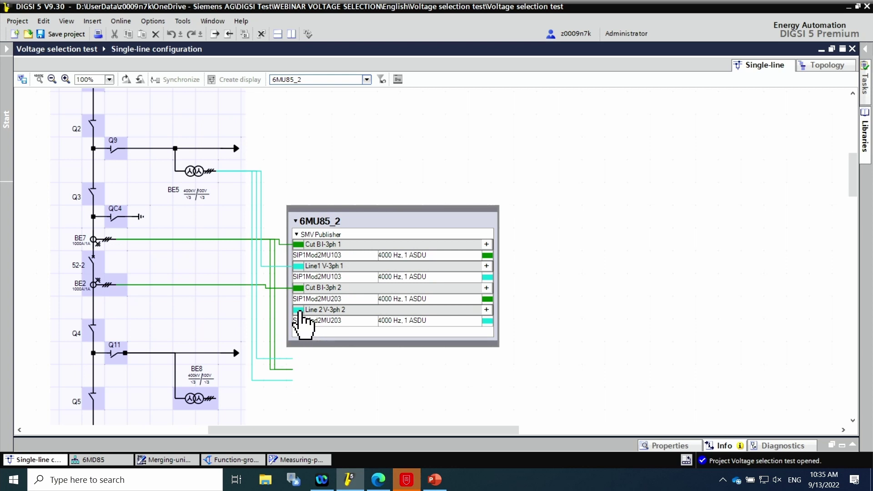
left_click_drag(300, 311, 261, 239)
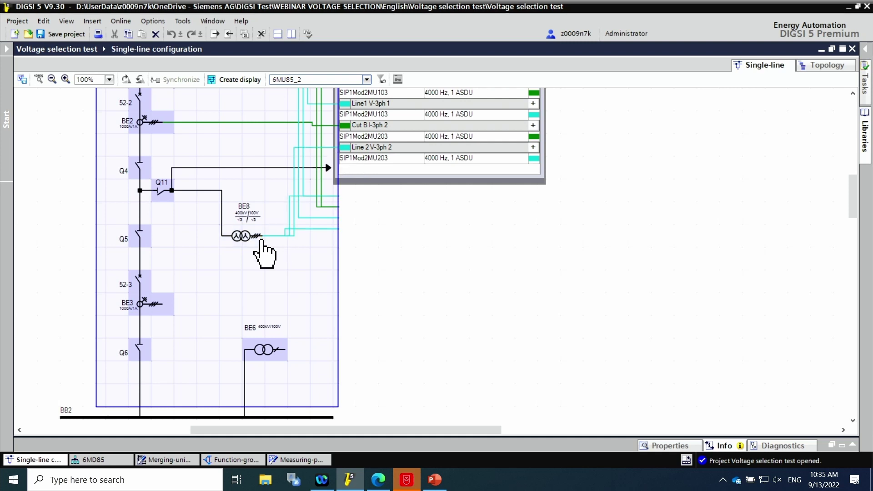
Step: Set the device filter back to All devices and collapse the 6MU85_2 block to its header
left_click(367, 80)
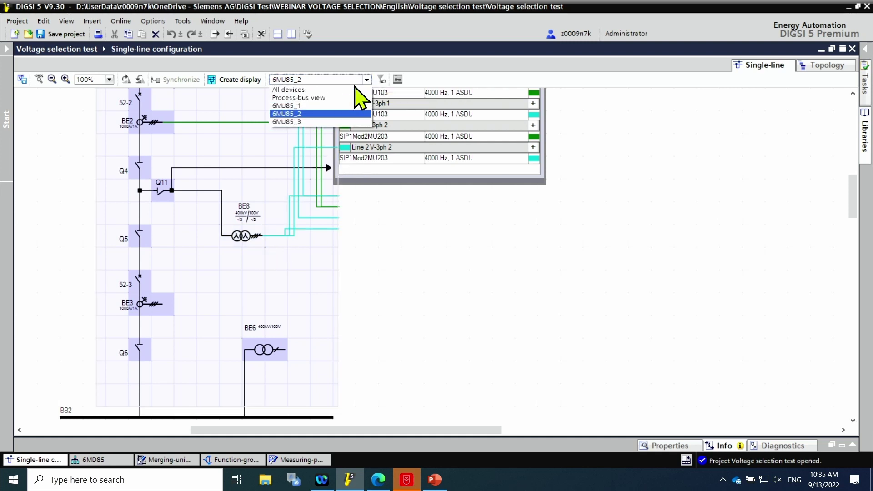
left_click(294, 91)
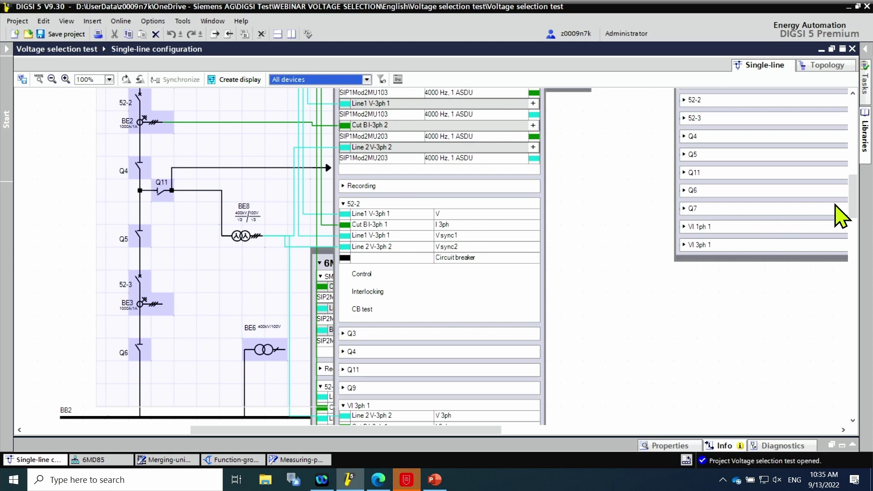
left_click_drag(851, 205, 850, 191)
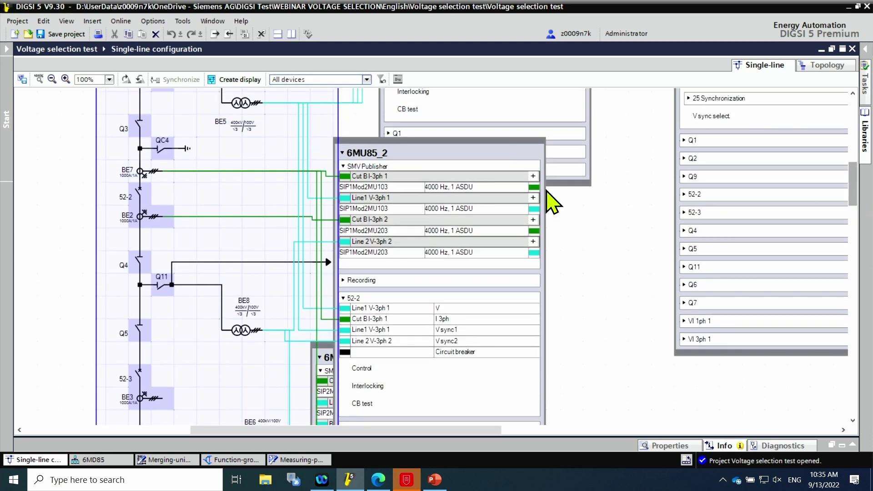
left_click(342, 153)
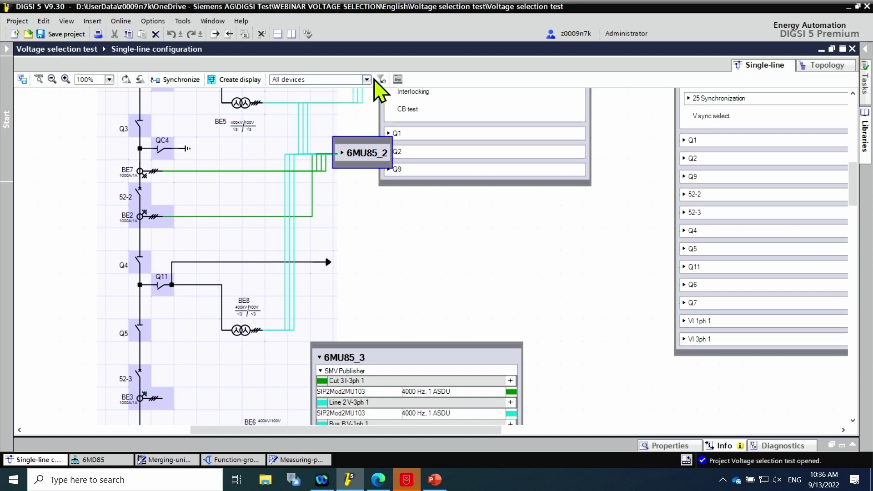
Step: Filter to 6MU85_3; wire BE3 to Cut 3I-3ph 1, BE6 to Bus B V-1ph 1, BE8 to Line 2 V-3ph 1
left_click(366, 80)
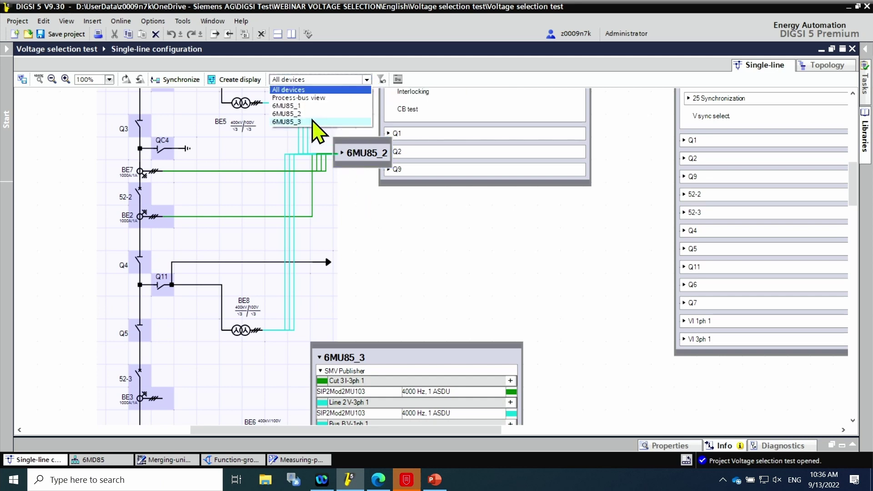
left_click(313, 122)
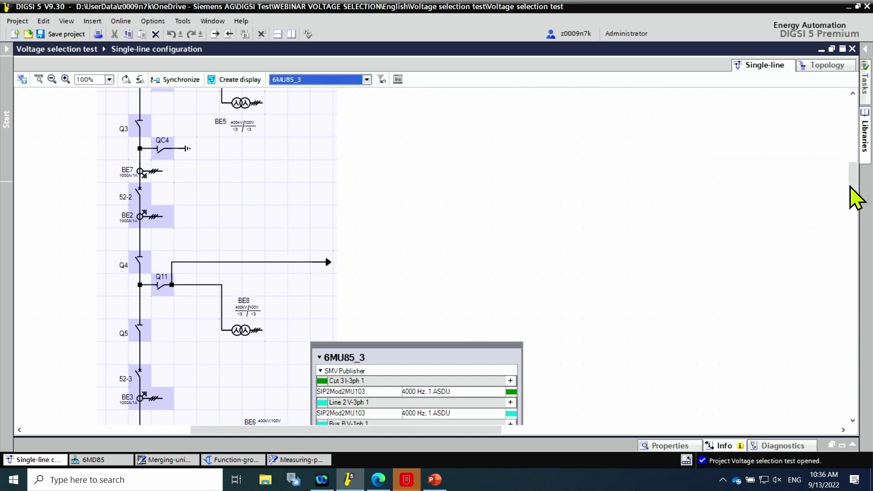
left_click_drag(853, 189, 855, 216)
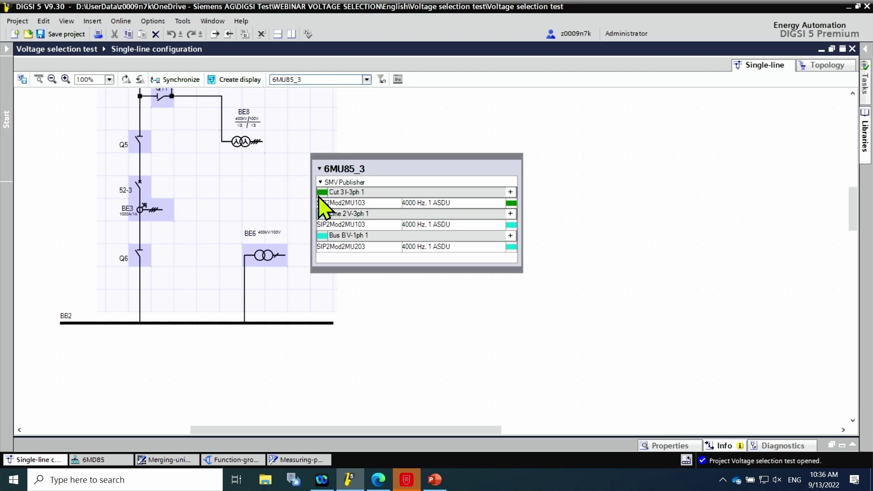
left_click_drag(322, 205, 339, 193)
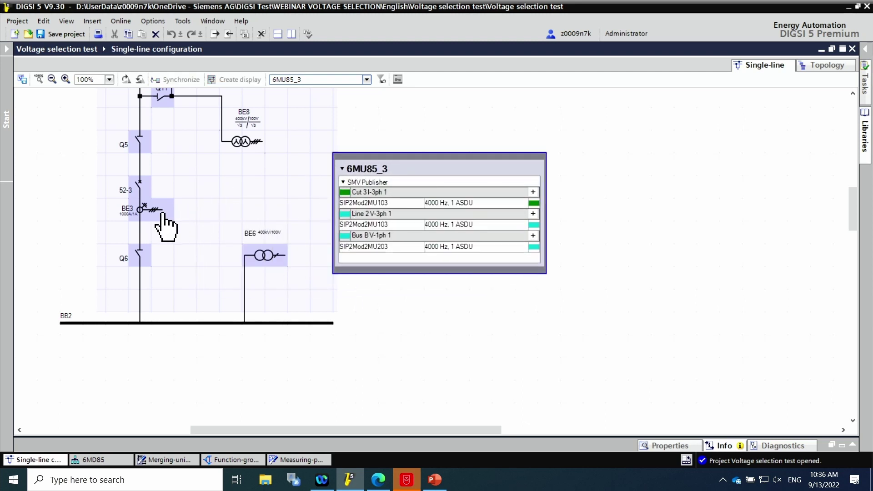
left_click_drag(163, 212, 342, 203)
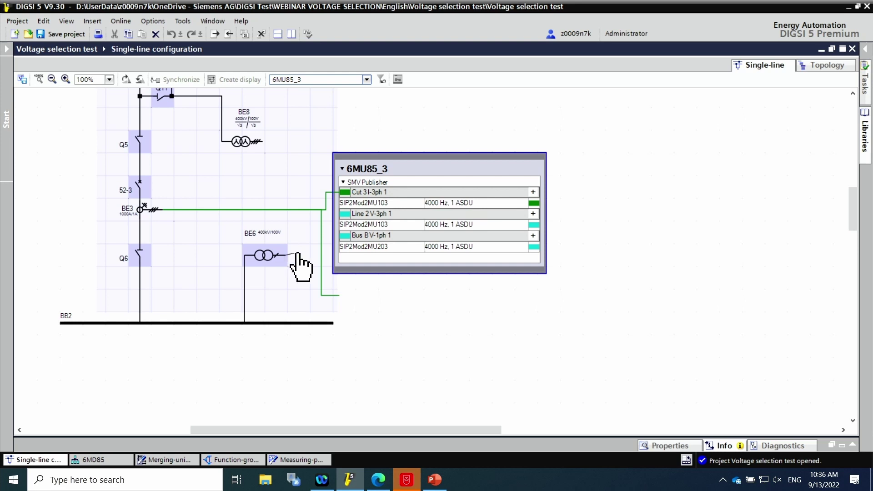
left_click_drag(298, 266, 347, 235)
left_click_drag(259, 141, 523, 213)
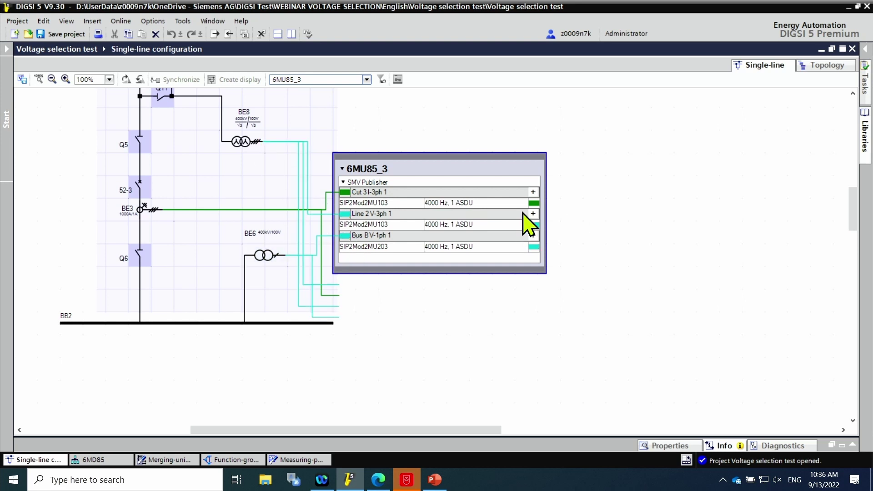
left_click_drag(853, 230, 850, 154)
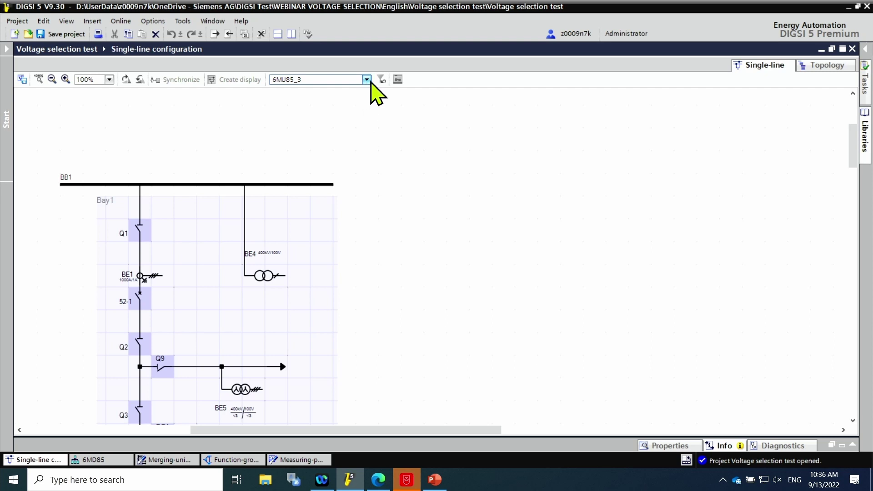
Step: Switch the device display to the process-bus view showing all publishers
left_click(371, 82)
left_click(320, 113)
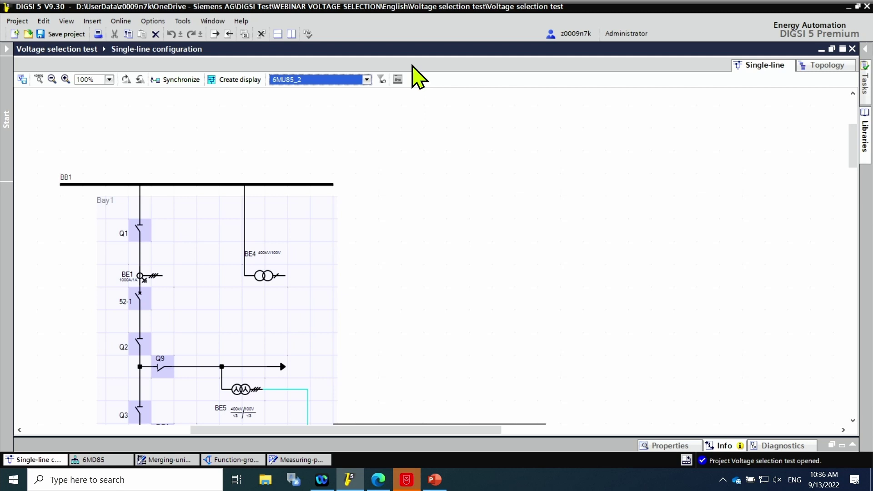
left_click(368, 81)
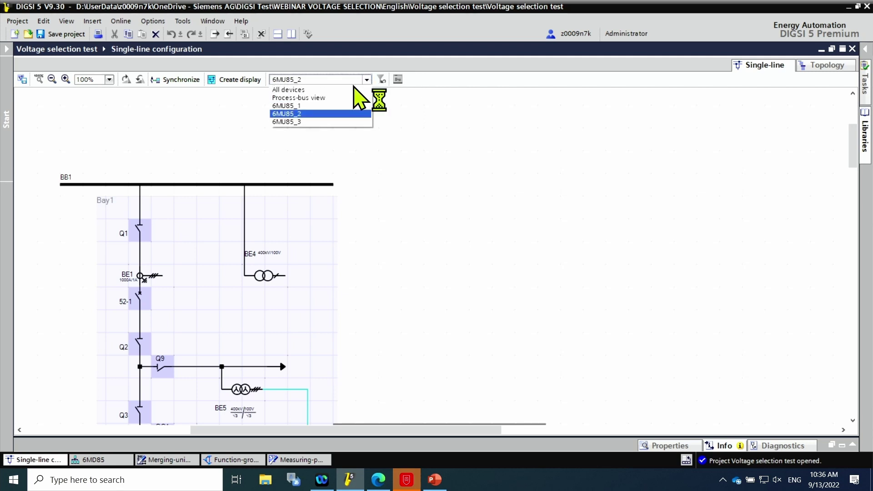
left_click(331, 97)
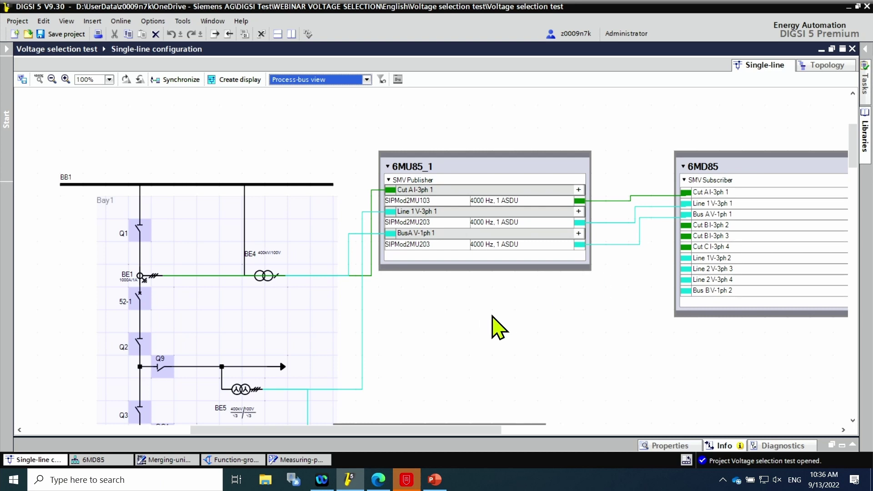
scroll(852, 171, "down", 2)
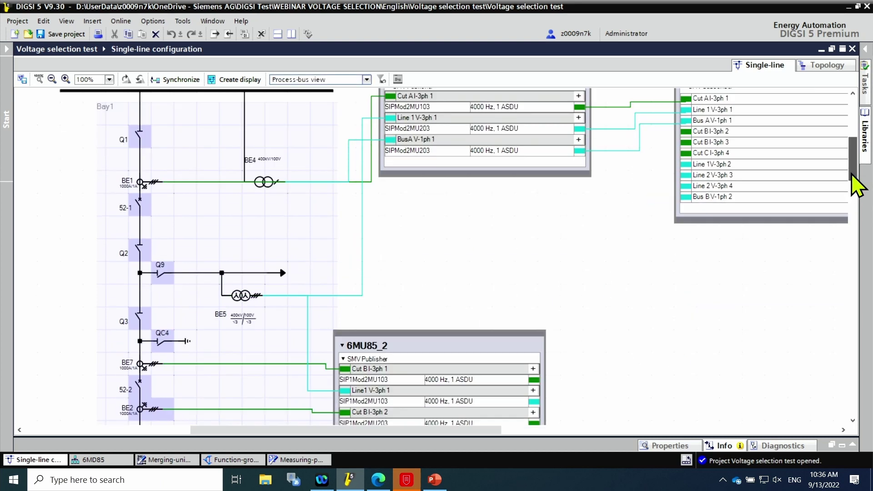
scroll(857, 136, "up", 2)
Step: Wire 6MU85_2's current and voltage streams to 6MD85 inputs such as Cut B I-3ph 3 and Line 1 V-3ph 2
left_click_drag(779, 194, 825, 266)
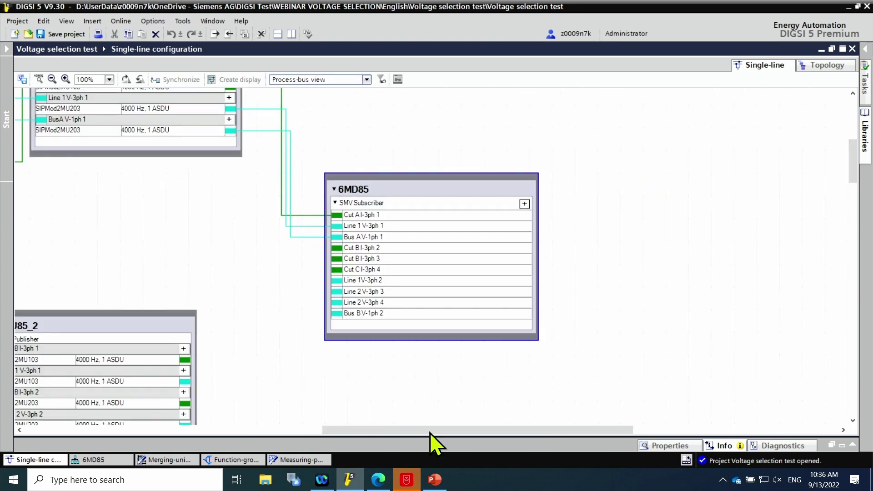
left_click_drag(458, 429, 392, 429)
left_click_drag(857, 175, 856, 188)
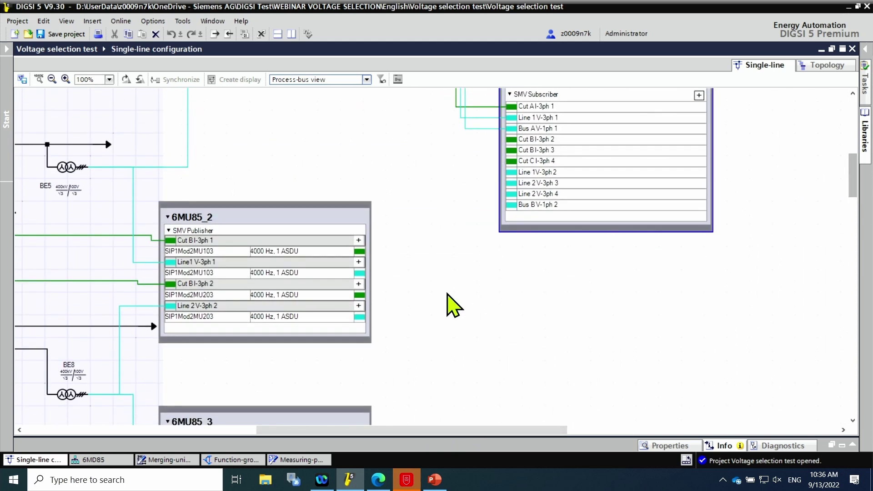
left_click_drag(362, 251, 511, 139)
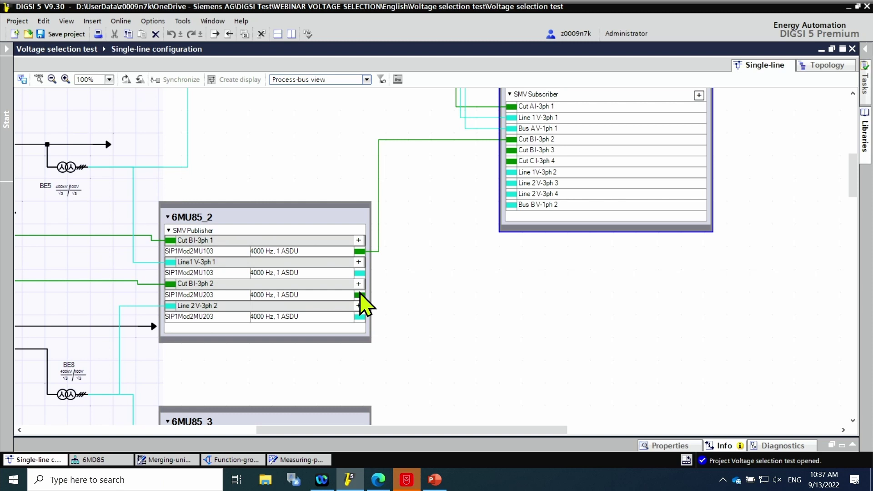
left_click_drag(361, 294, 511, 151)
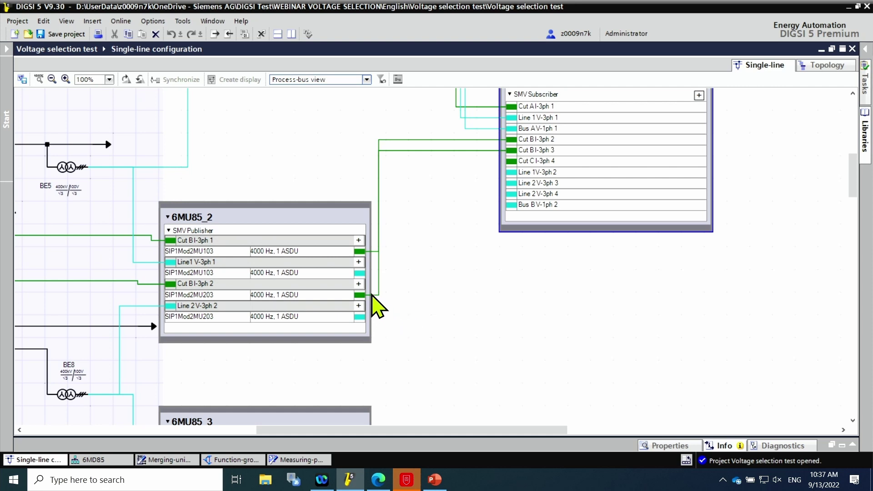
left_click_drag(359, 272, 510, 173)
left_click_drag(359, 316, 510, 184)
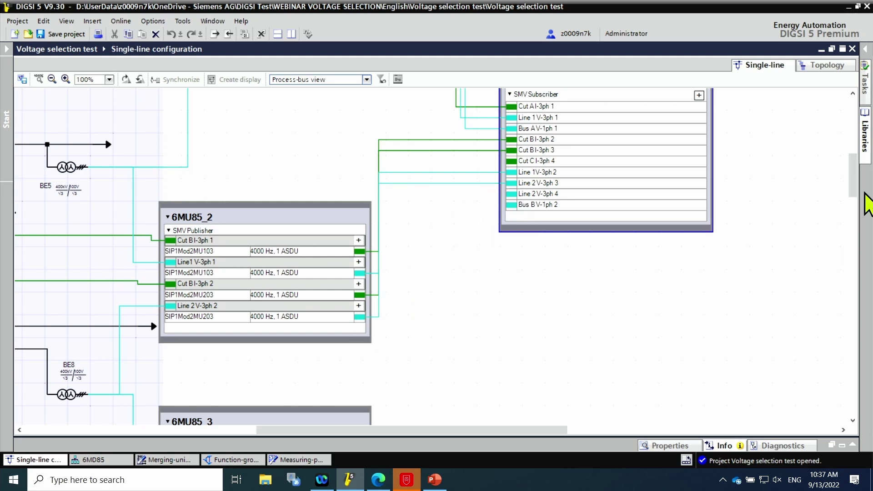
Step: Move the 6MD85 block, then wire 6MU85_3's streams to Line 2 V-3ph 4 and Bus B V-1ph 2
scroll(854, 188, "up", 1)
left_click_drag(678, 165, 698, 293)
scroll(546, 250, "down", 5)
left_click_drag(387, 209, 588, 141)
left_click_drag(386, 229, 586, 173)
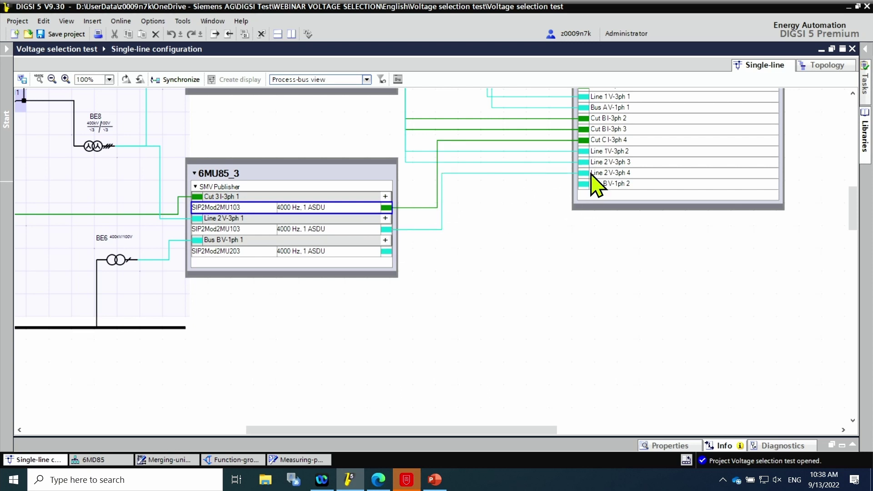
left_click_drag(387, 252, 590, 184)
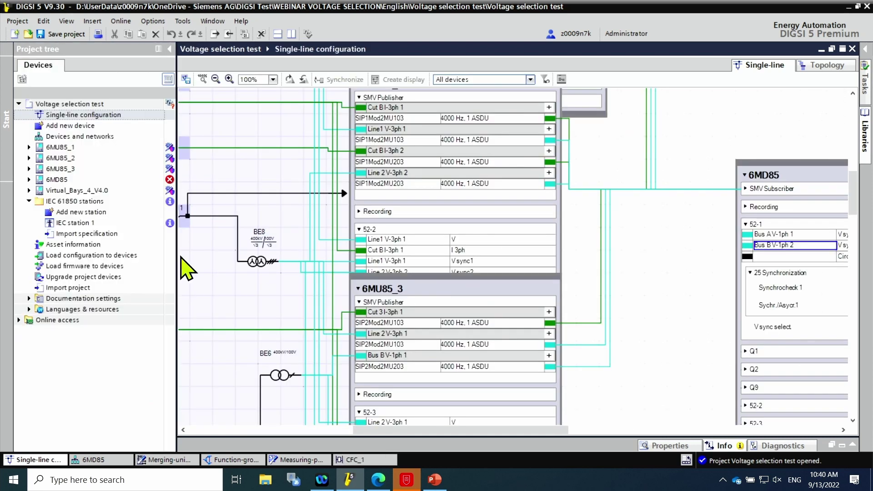
Step: Export IEC station 1's changes from its context menu to IEC 61850 System Configurator
left_click(89, 223)
right_click(88, 222)
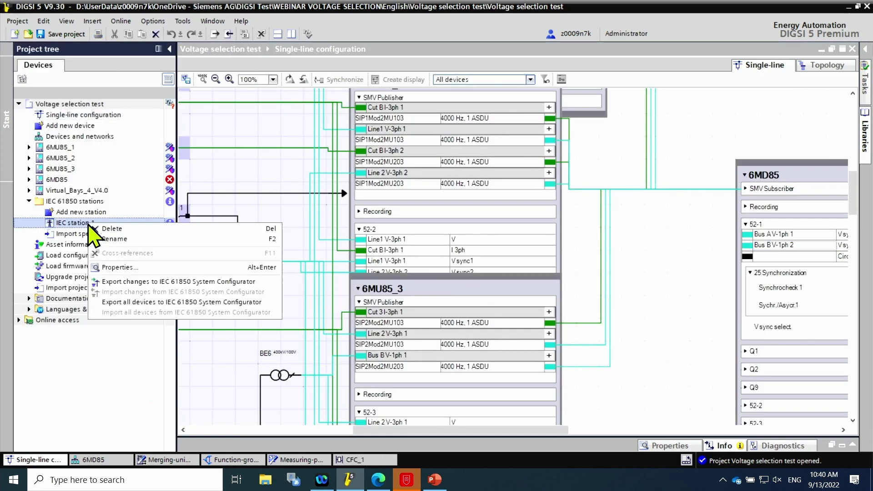
left_click(139, 282)
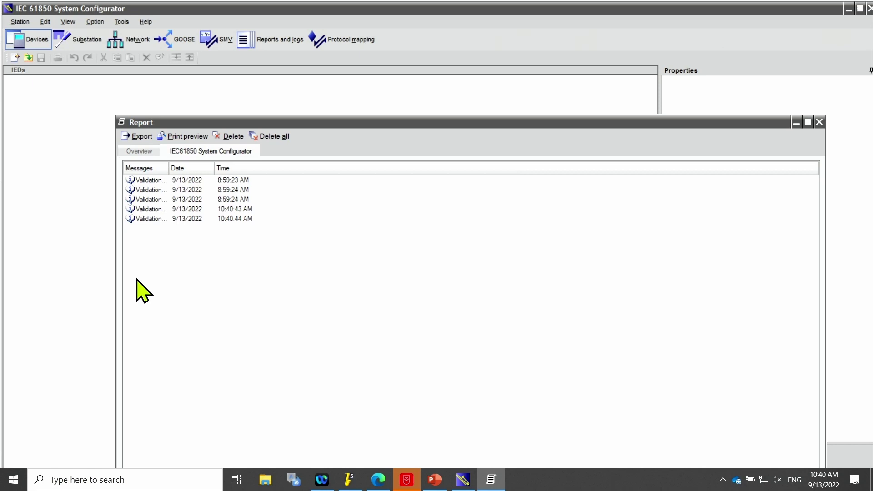
Step: Dismiss the export report and inspect the GOOSE and SMV messages, expanding the PhsMeas3 dataset
left_click(819, 122)
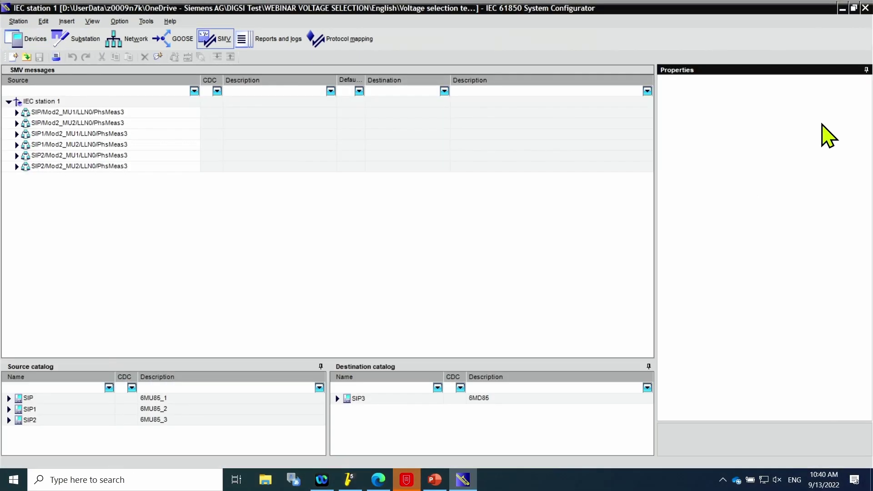
left_click(175, 46)
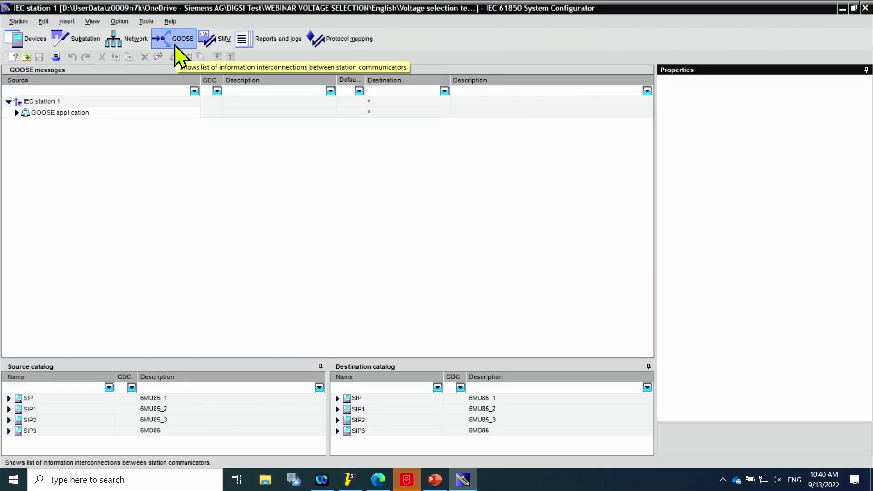
left_click(17, 114)
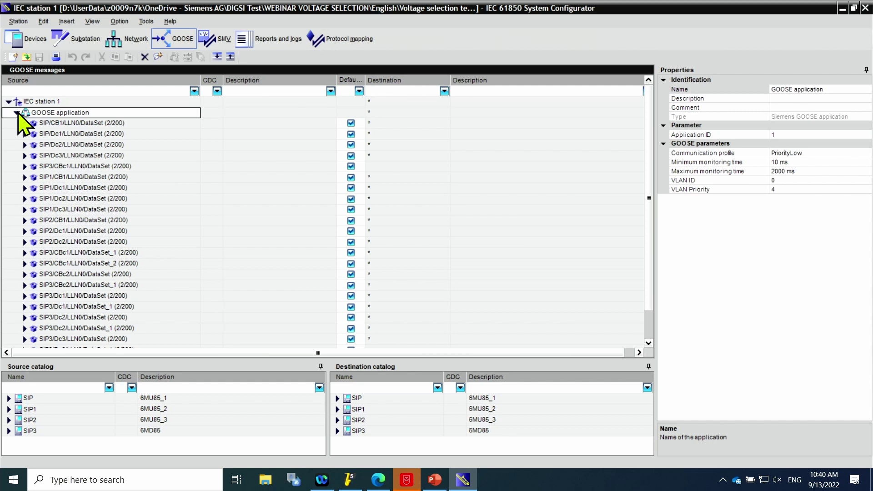
left_click(219, 41)
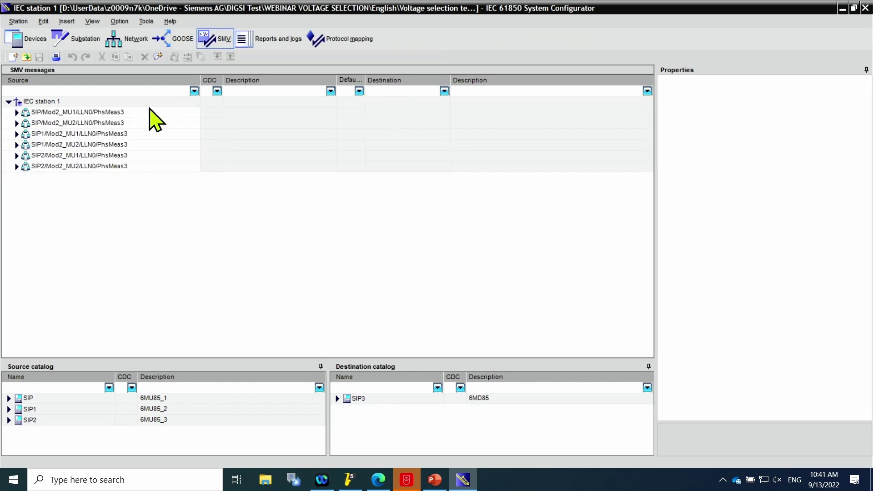
left_click(17, 113)
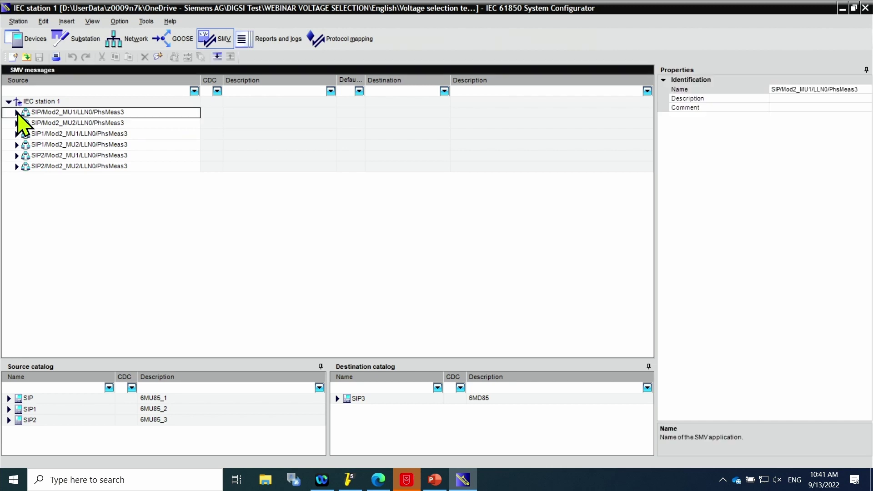
left_click(22, 124)
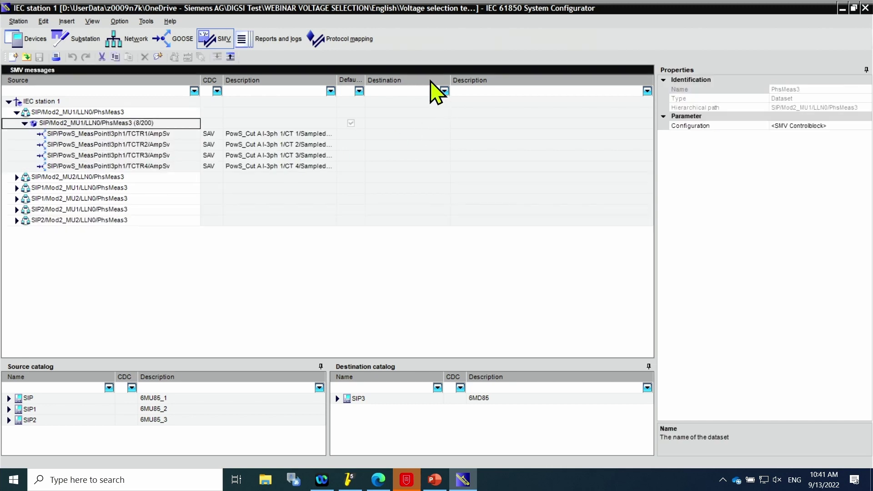
Step: Apply SMV Mapping Through Topology to IEC station 1, check the PhsMeas3 subscriber, and save
right_click(81, 101)
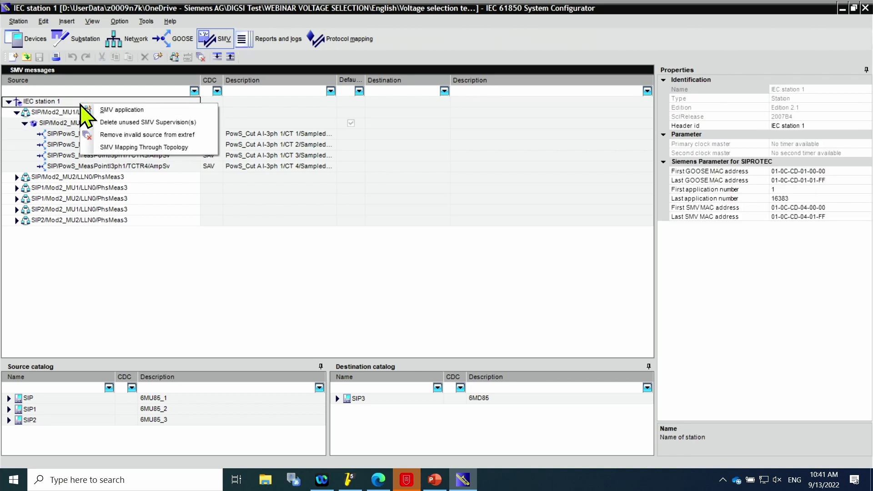
left_click(137, 148)
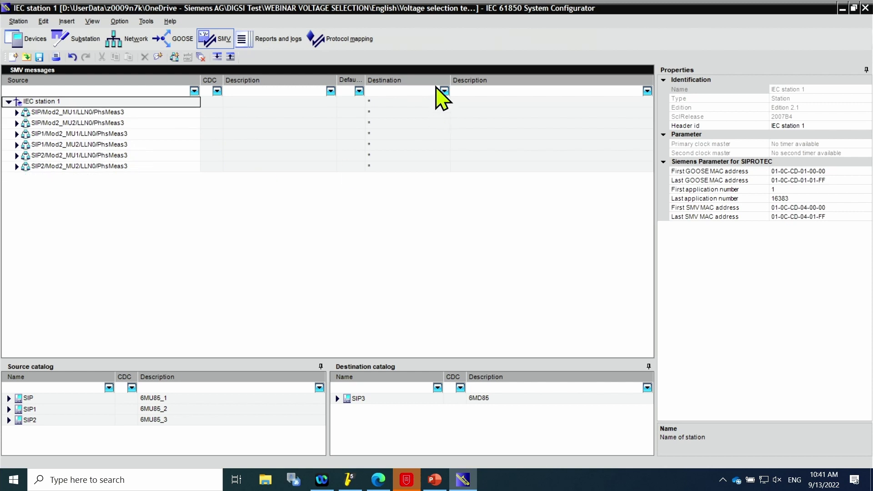
left_click(16, 112)
left_click(25, 122)
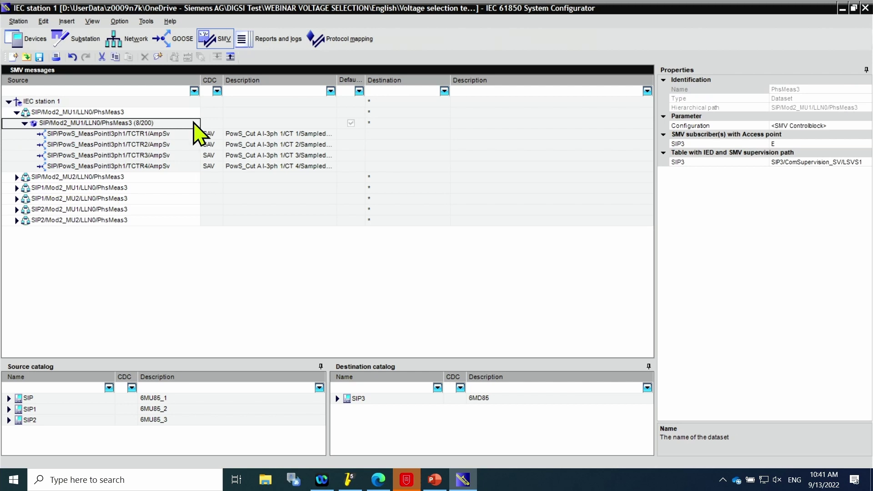
left_click(30, 123)
left_click(39, 58)
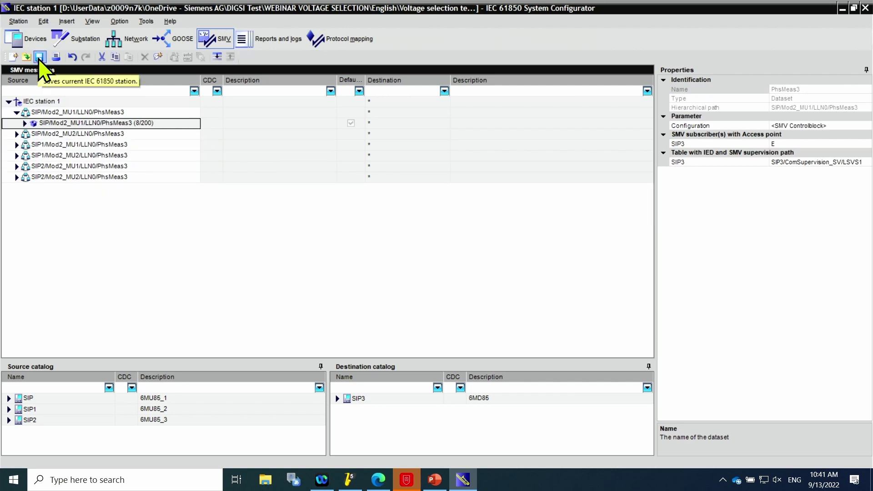
Step: Bring DIGSI 5 back and select IEC station 1 in the project tree
left_click(348, 479)
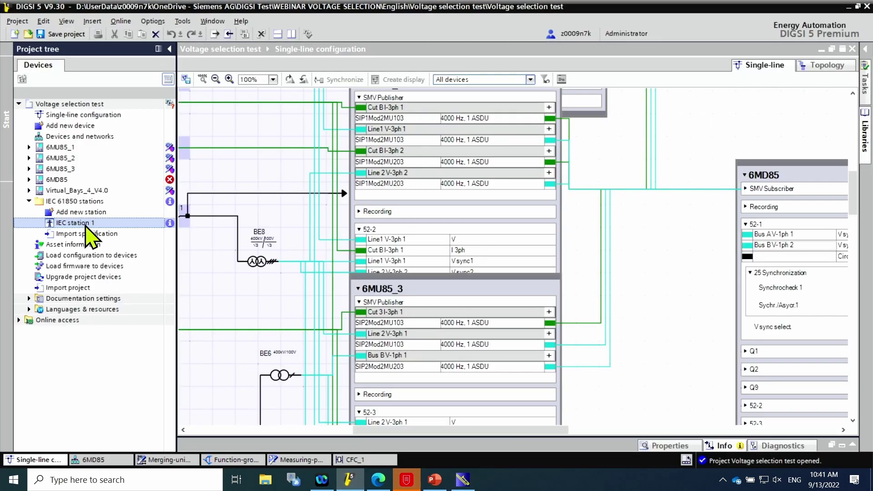
left_click(85, 225)
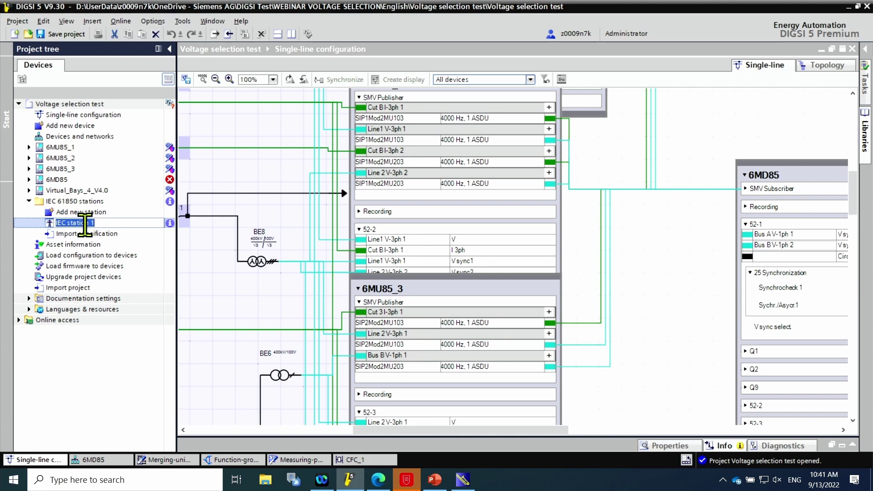